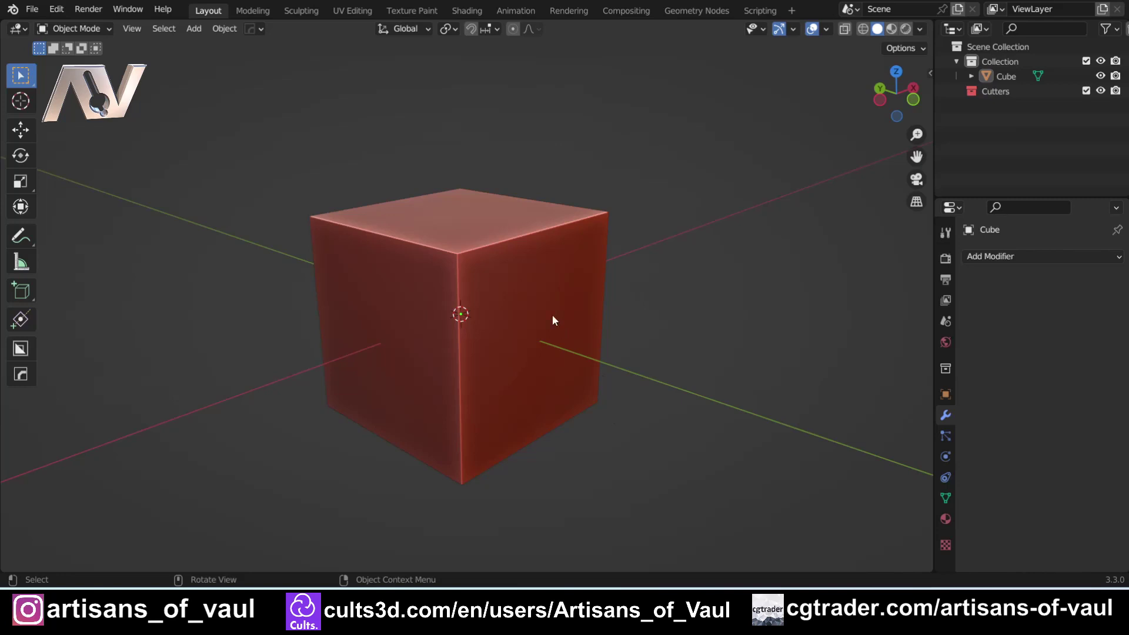
# Select the cube and browse the Hard Ops Settings, Operations and Add Modifier submenus.
pyautogui.click(516, 266)
pyautogui.press('q')
pyautogui.moveTo(517, 163)
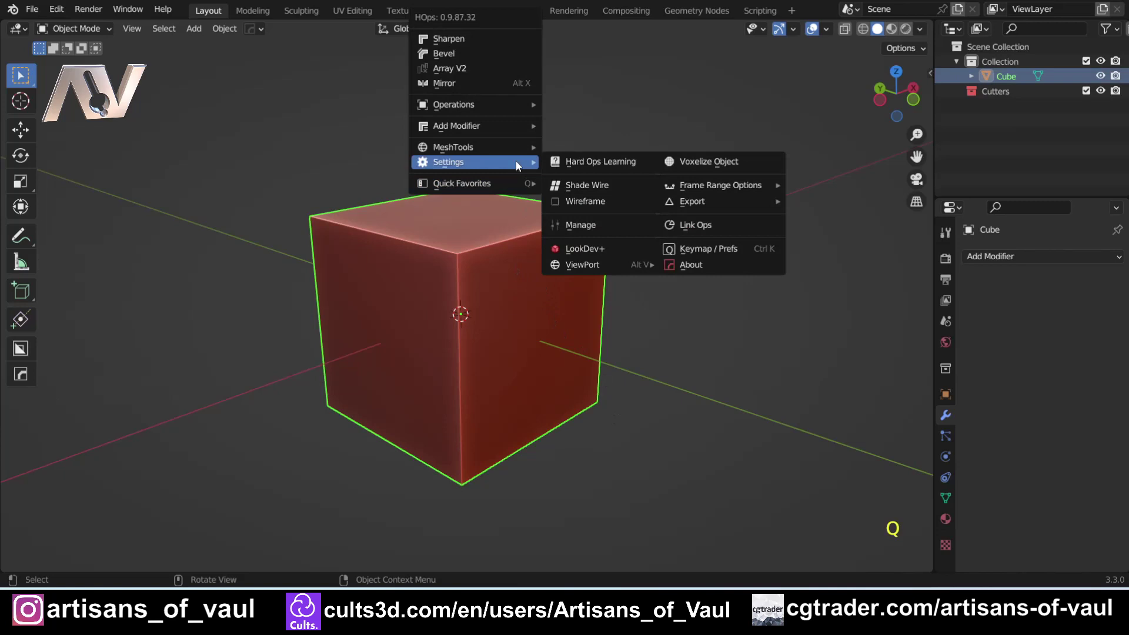
pyautogui.moveTo(485, 109)
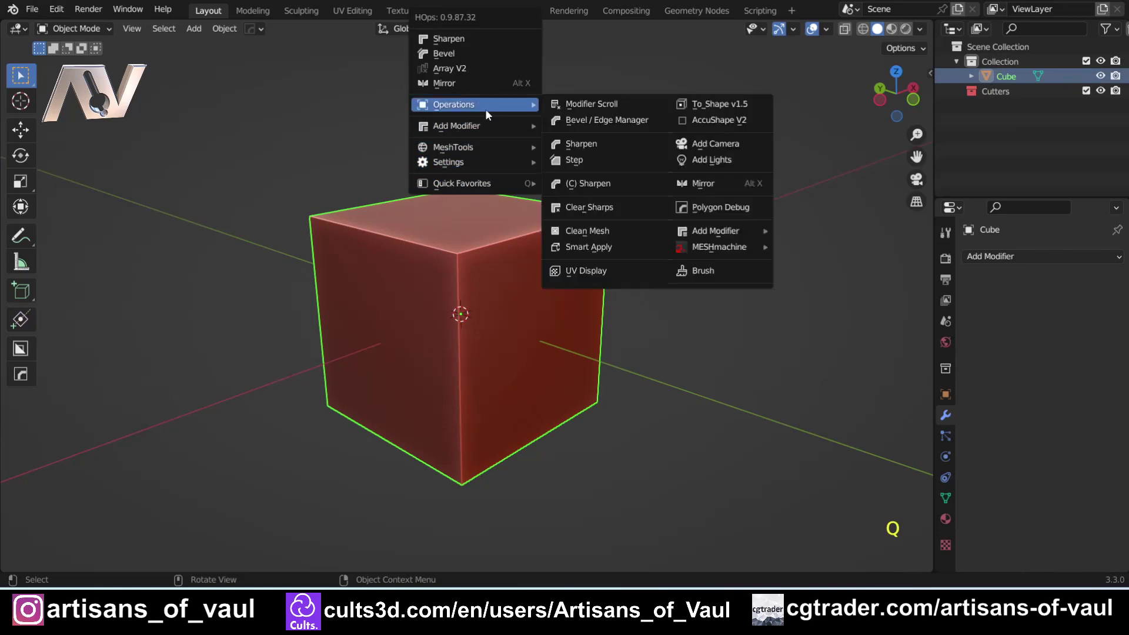
pyautogui.moveTo(485, 129)
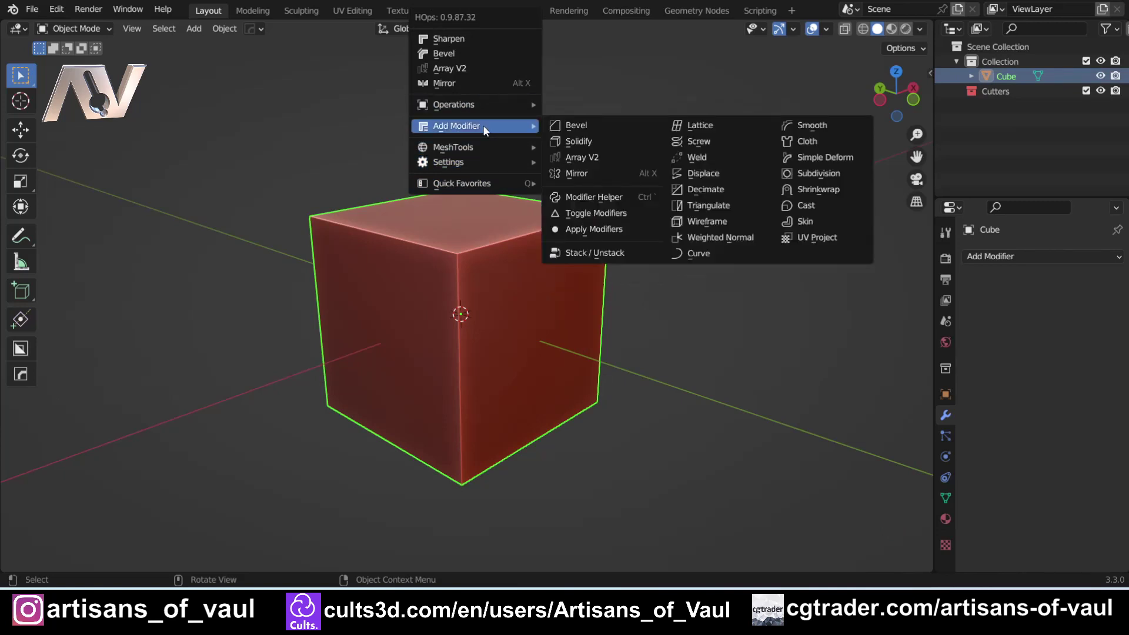
pyautogui.moveTo(476, 163)
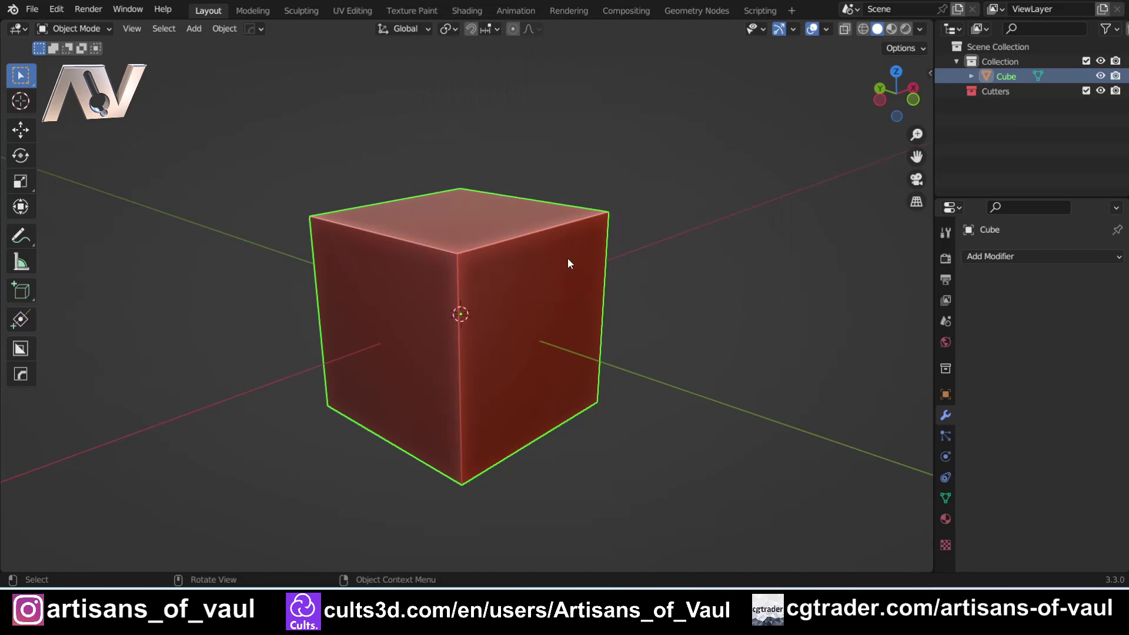
# Add MeshTools' Face Extract to Quick Favorites and confirm it sits beside Smart Apply and Clean Mesh.
pyautogui.press('q')
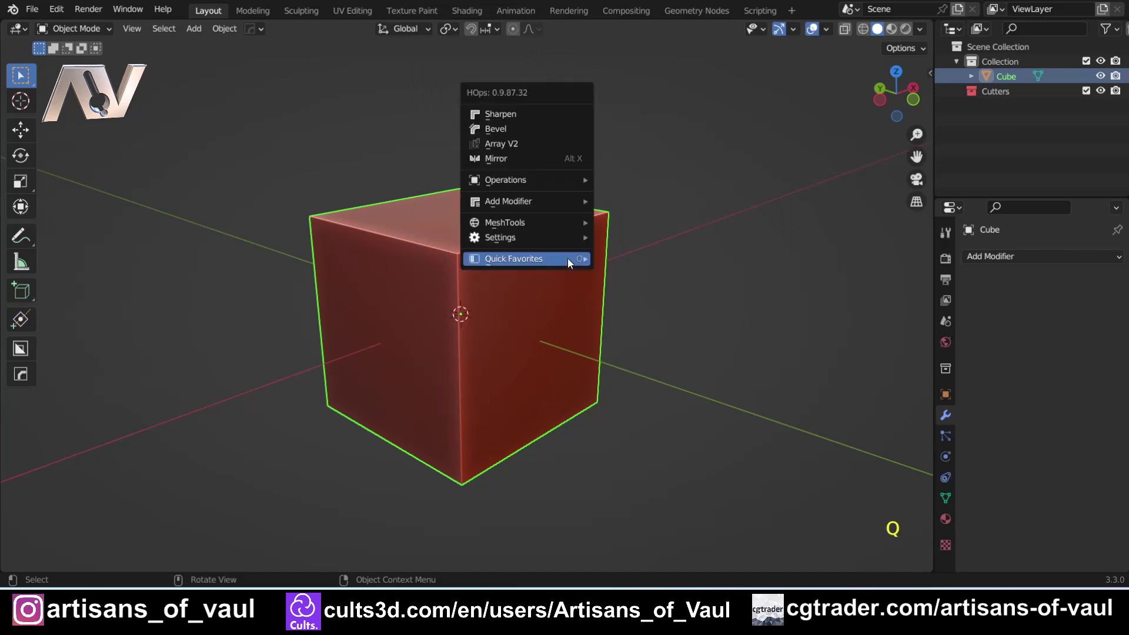
pyautogui.moveTo(539, 183)
pyautogui.moveTo(511, 253)
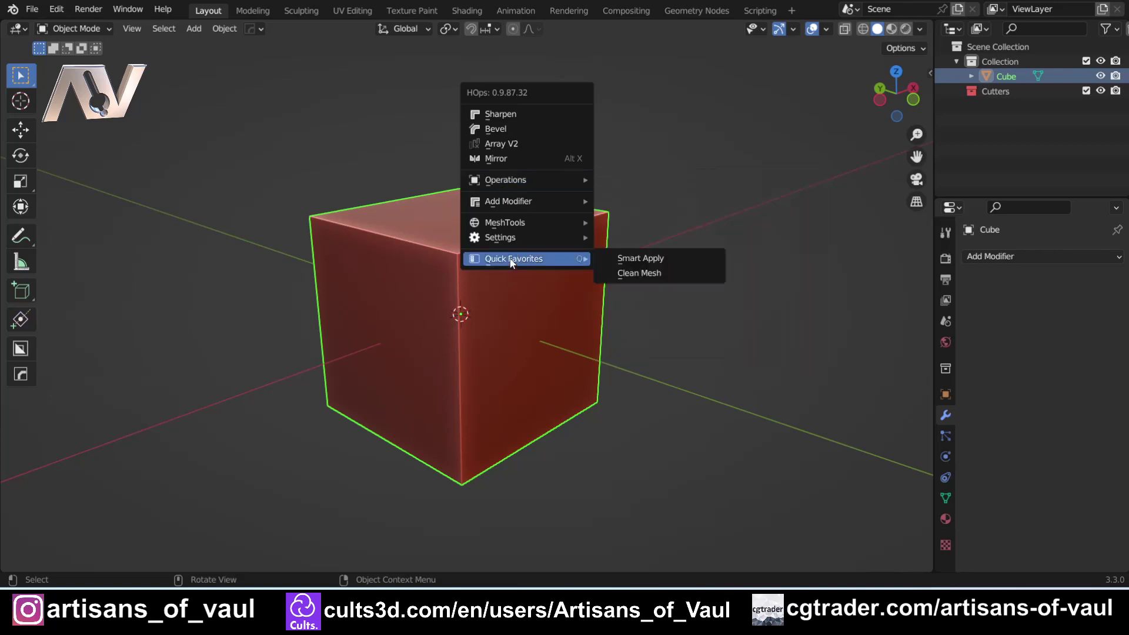
pyautogui.moveTo(513, 225)
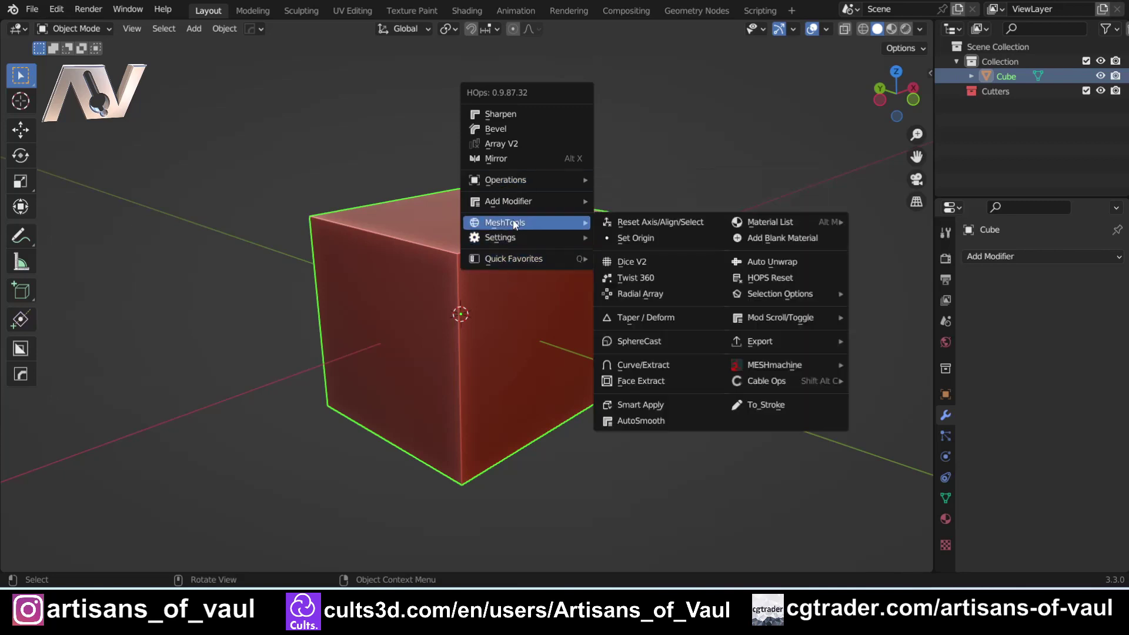
pyautogui.rightClick(641, 381)
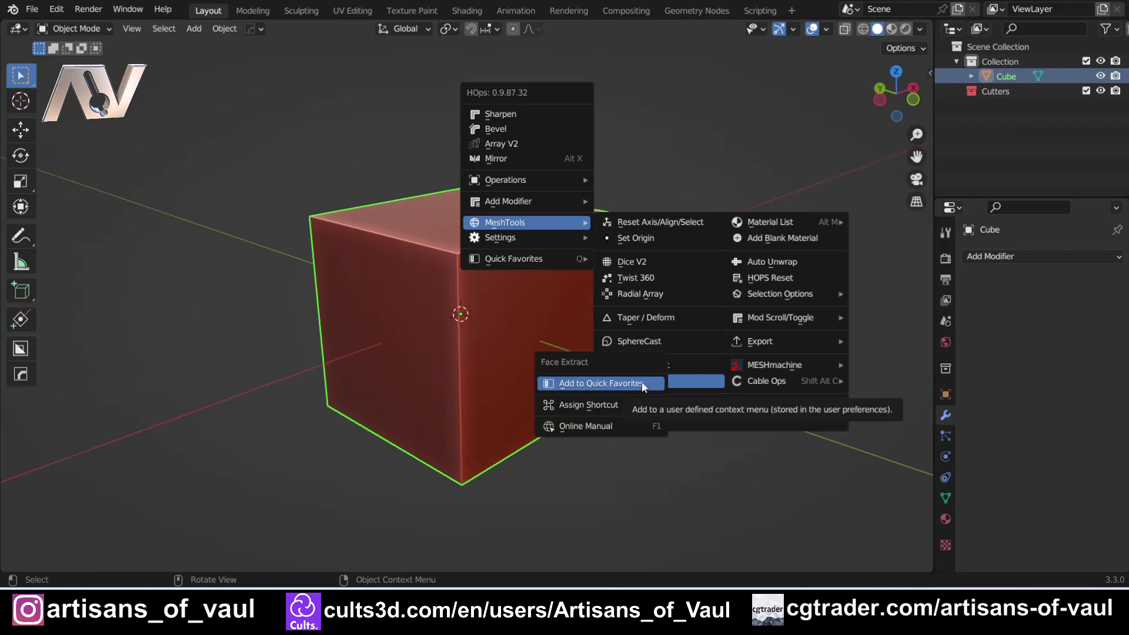
pyautogui.click(562, 380)
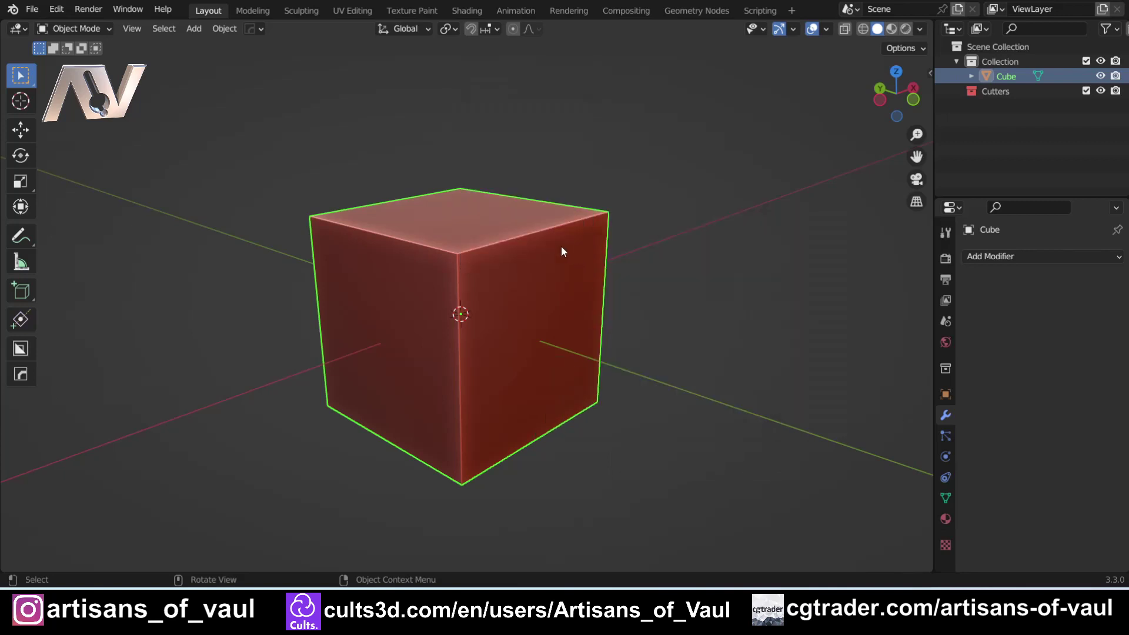
pyautogui.press('q')
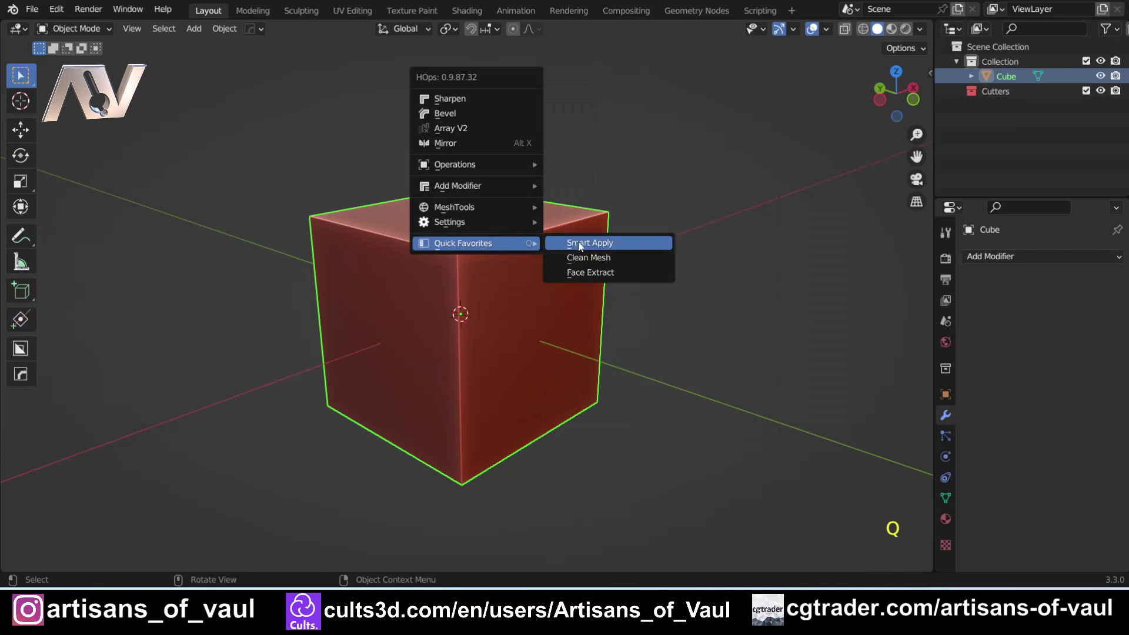
pyautogui.press('q')
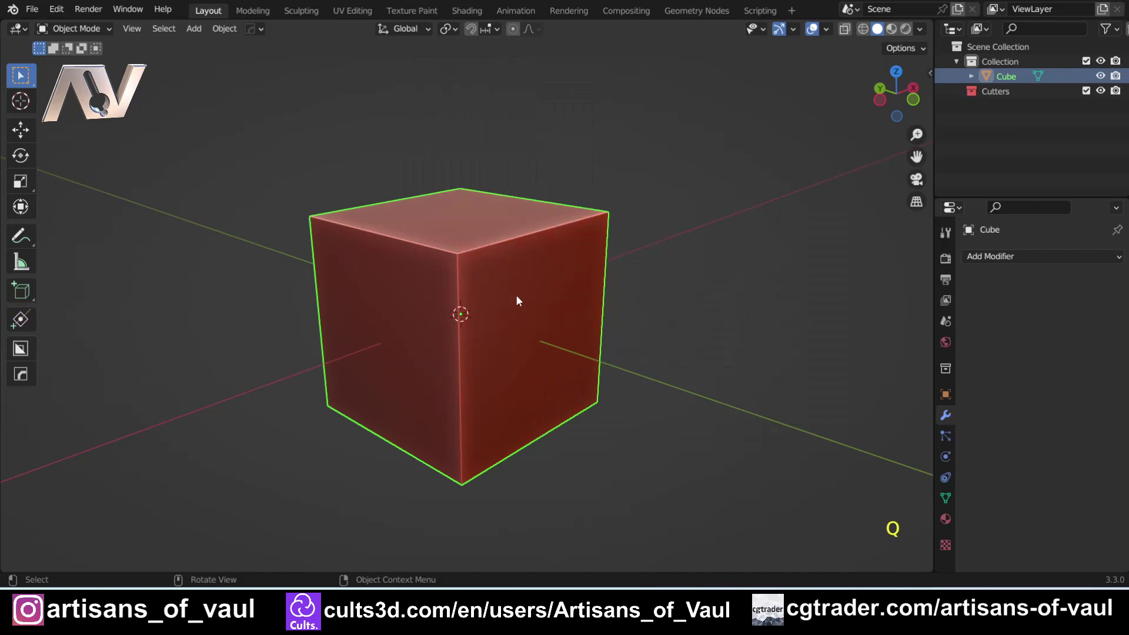
pyautogui.press('Tab')
pyautogui.click(607, 301)
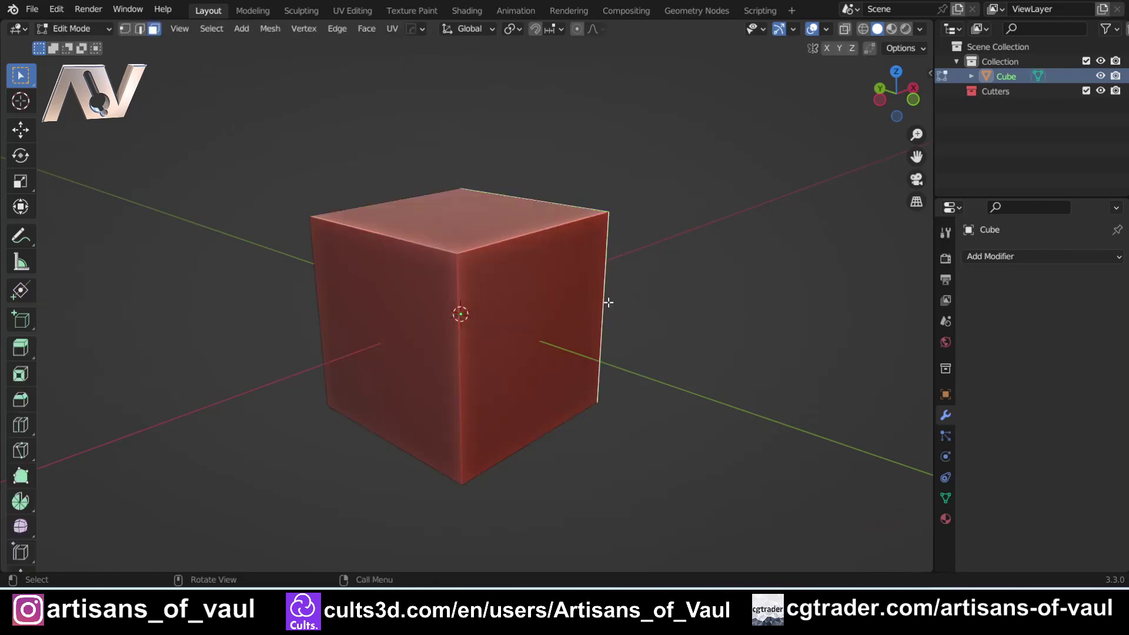
pyautogui.press('q')
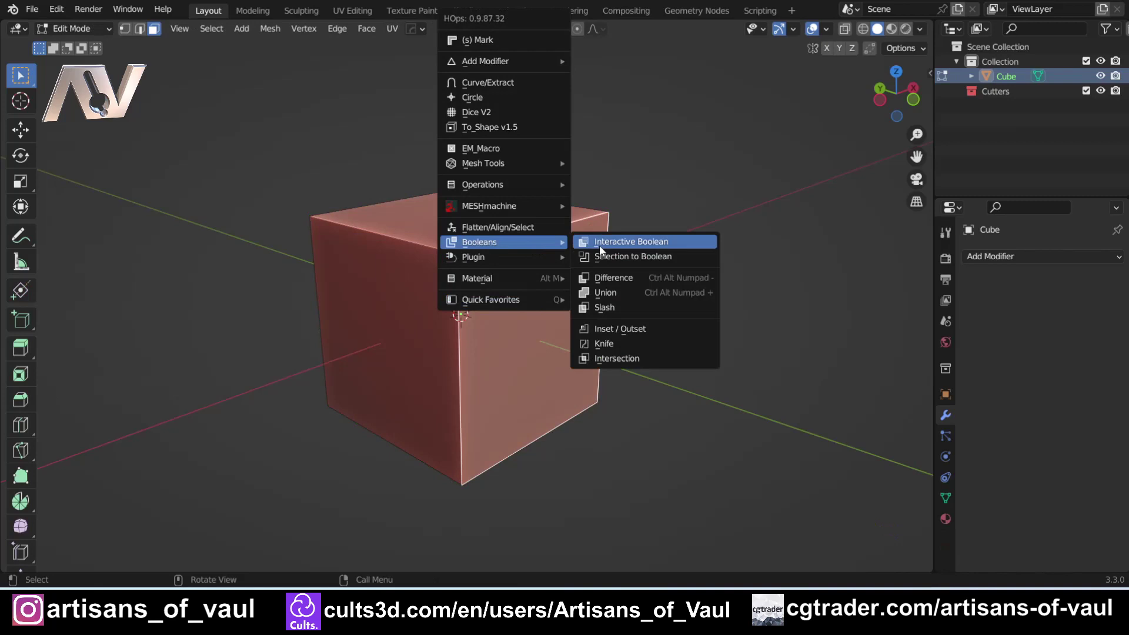
pyautogui.rightClick(621, 258)
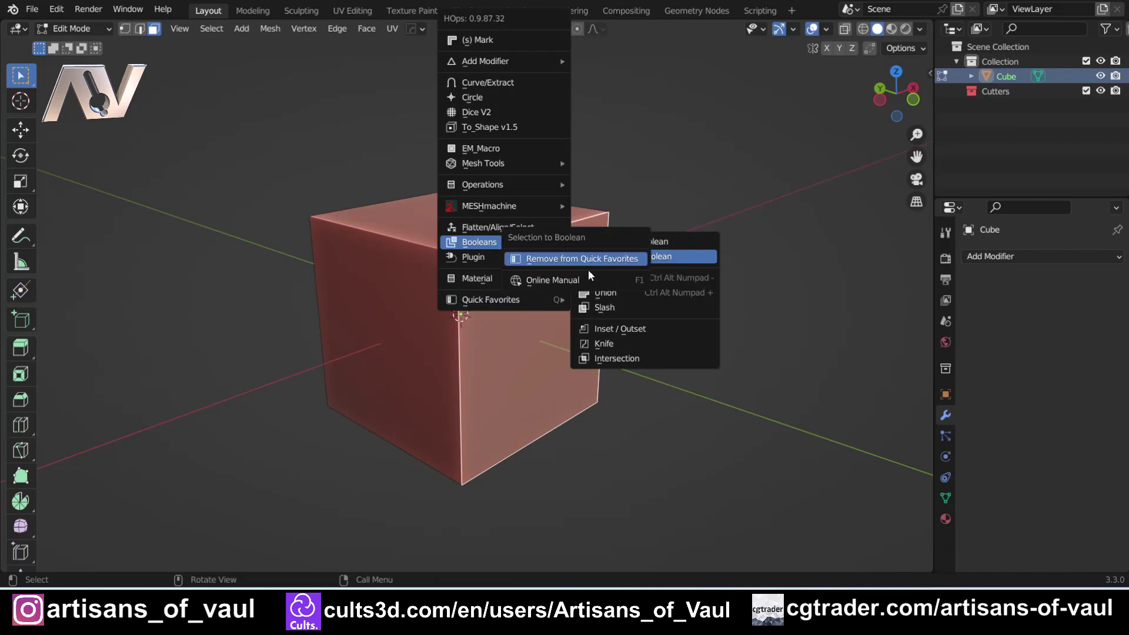
pyautogui.press('Escape')
pyautogui.press('Escape')
pyautogui.press('Tab')
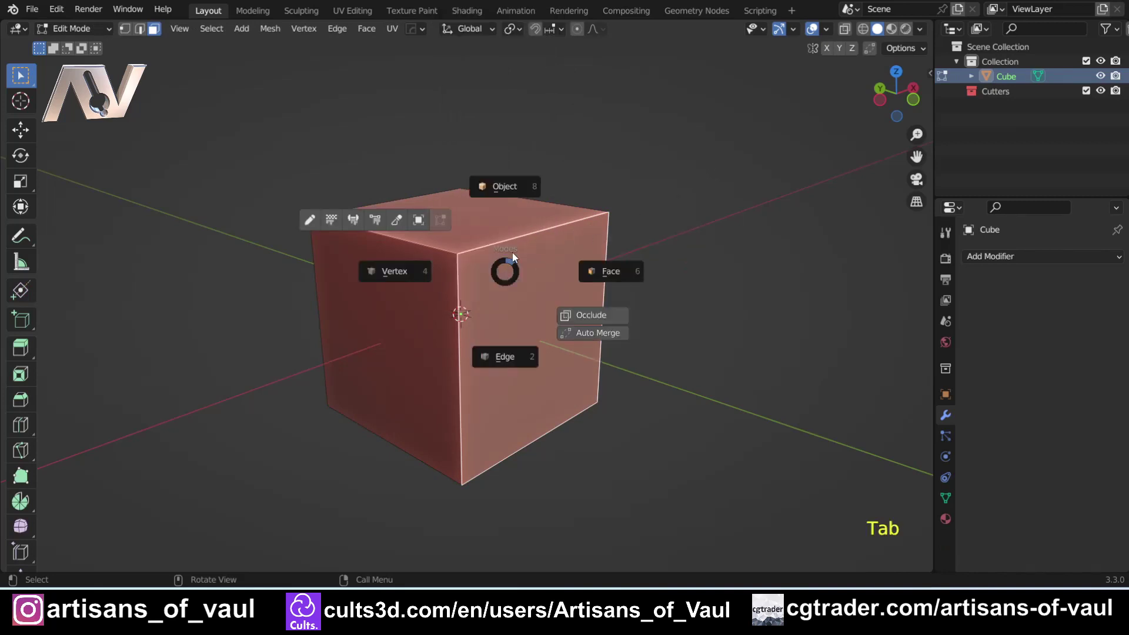
pyautogui.press('q')
pyautogui.moveTo(592, 263)
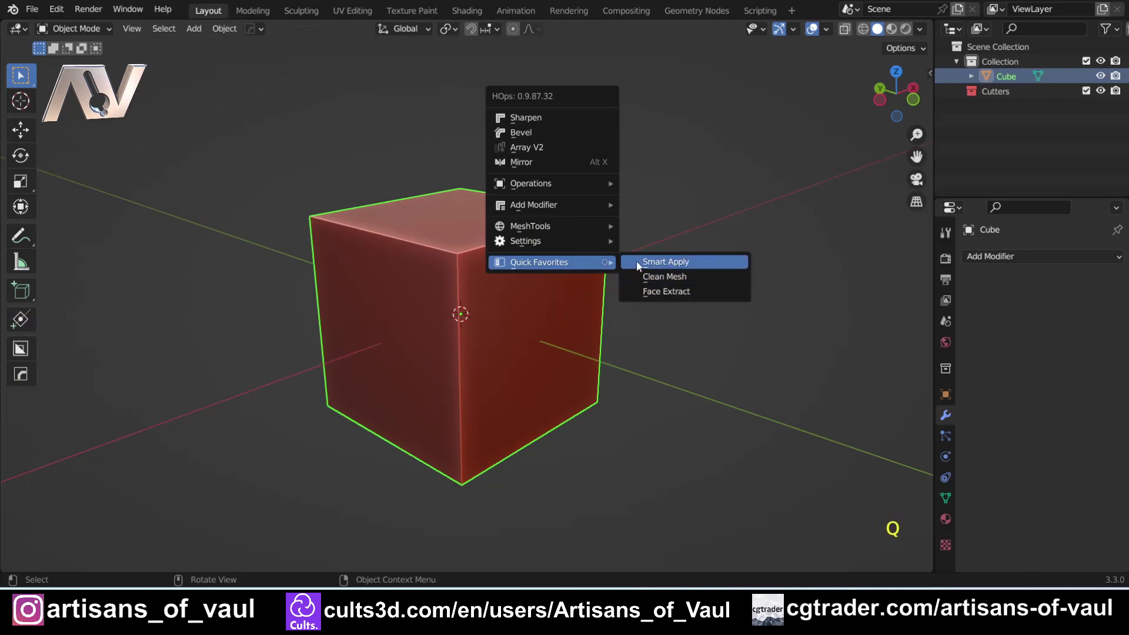
pyautogui.moveTo(544, 215)
pyautogui.press('Tab')
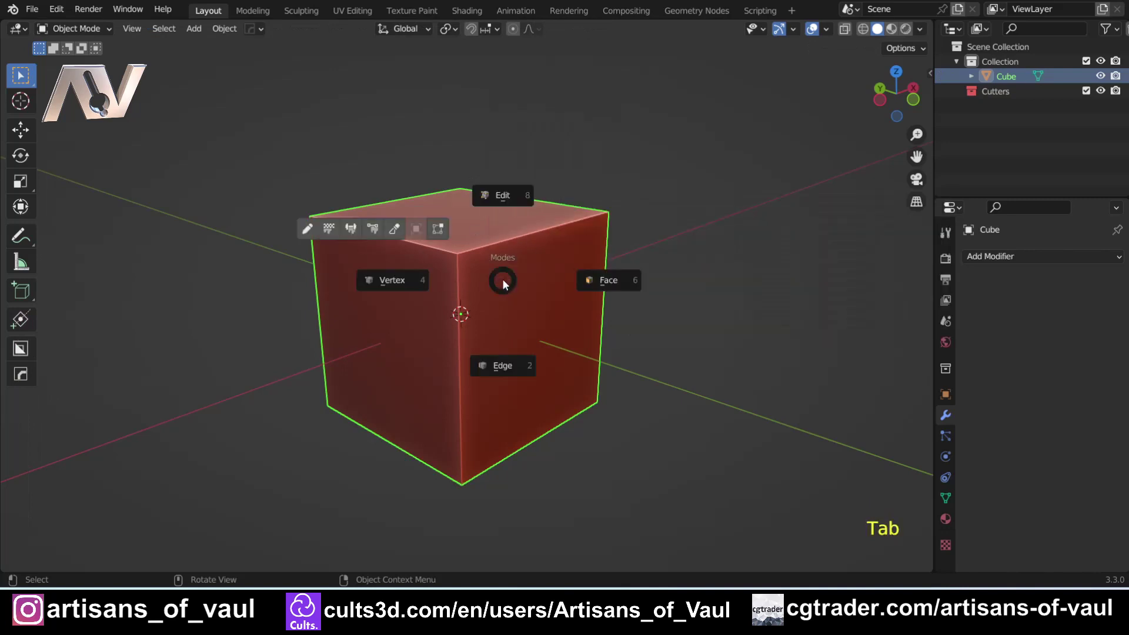
pyautogui.click(511, 365)
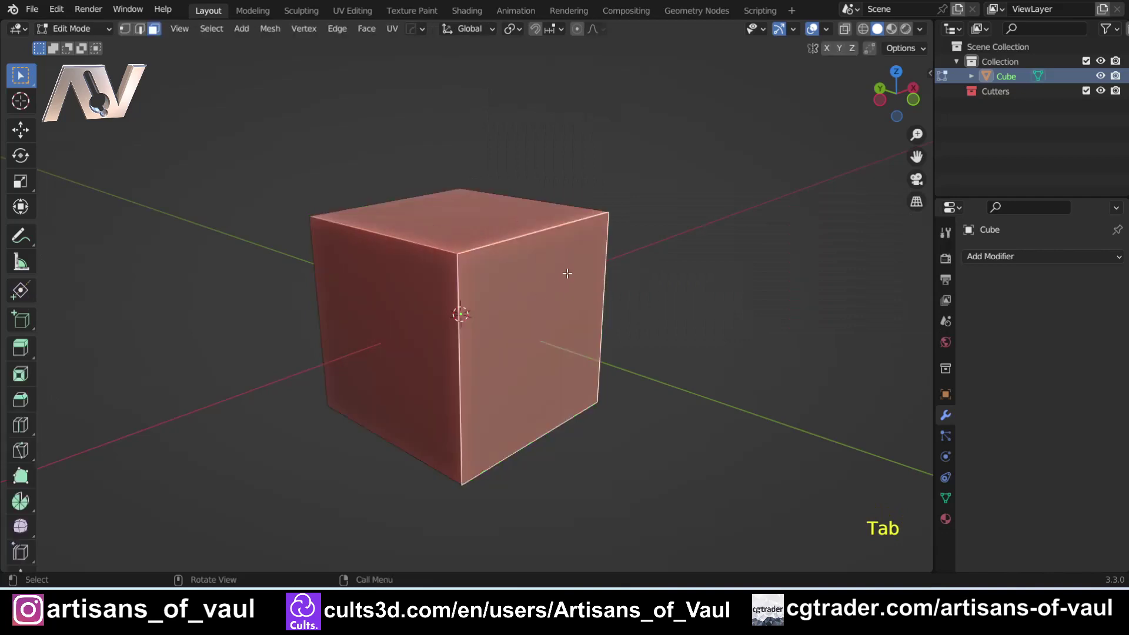
pyautogui.press('q')
pyautogui.moveTo(521, 298)
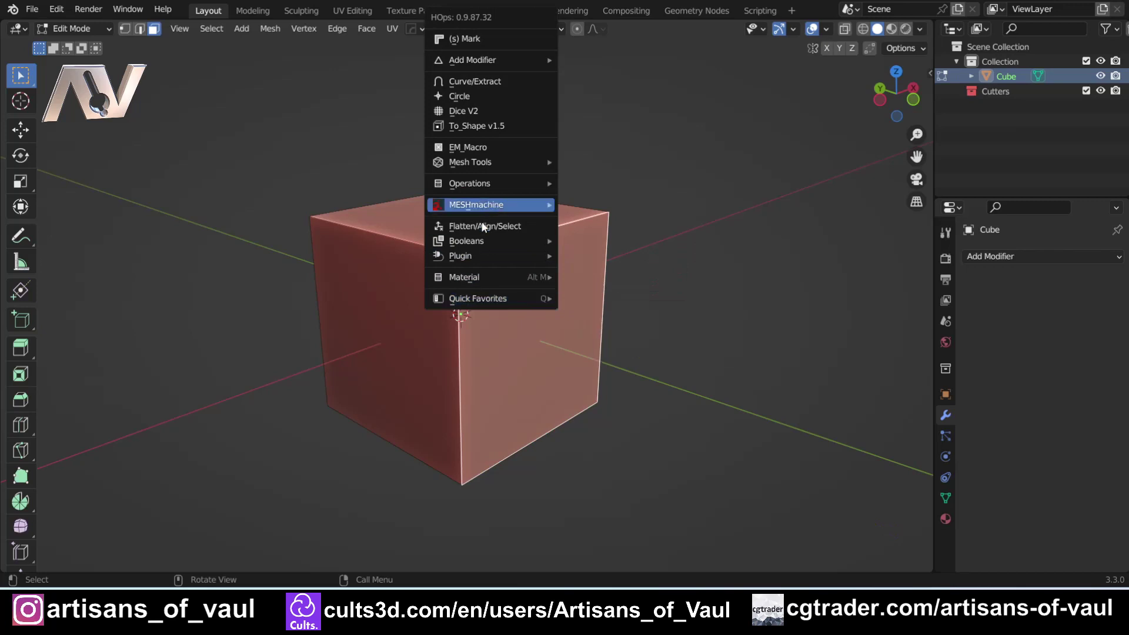
pyautogui.press('Tab')
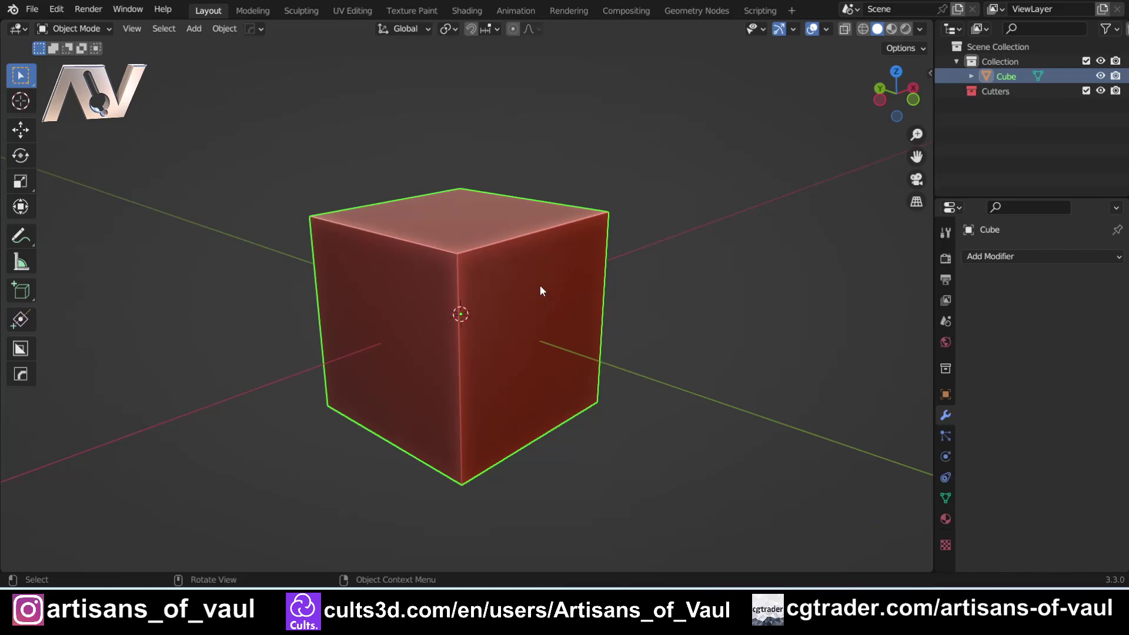
# Run Face Extract on the cube, confirming the 0.5731-thick cutter, then select the main Cube.
pyautogui.press('q')
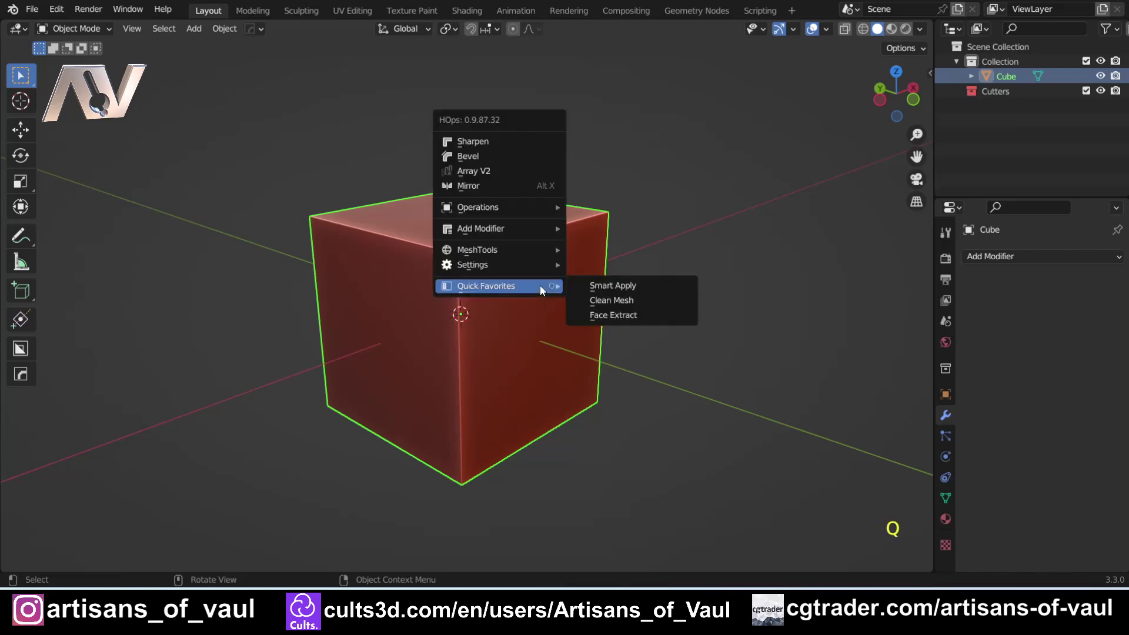
pyautogui.click(603, 316)
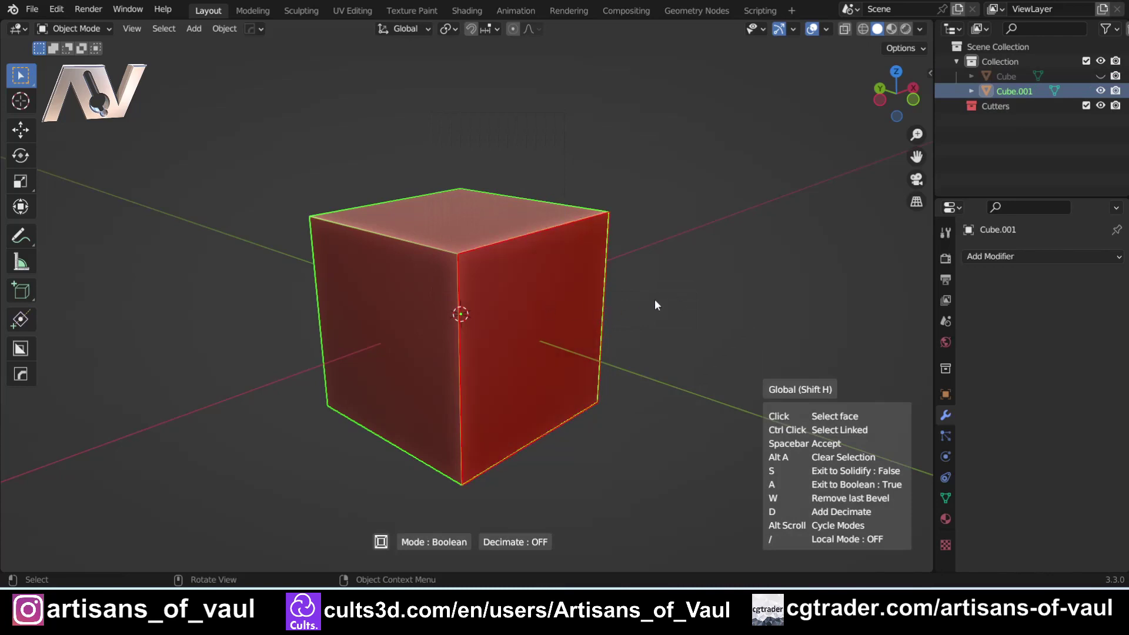
pyautogui.press('space')
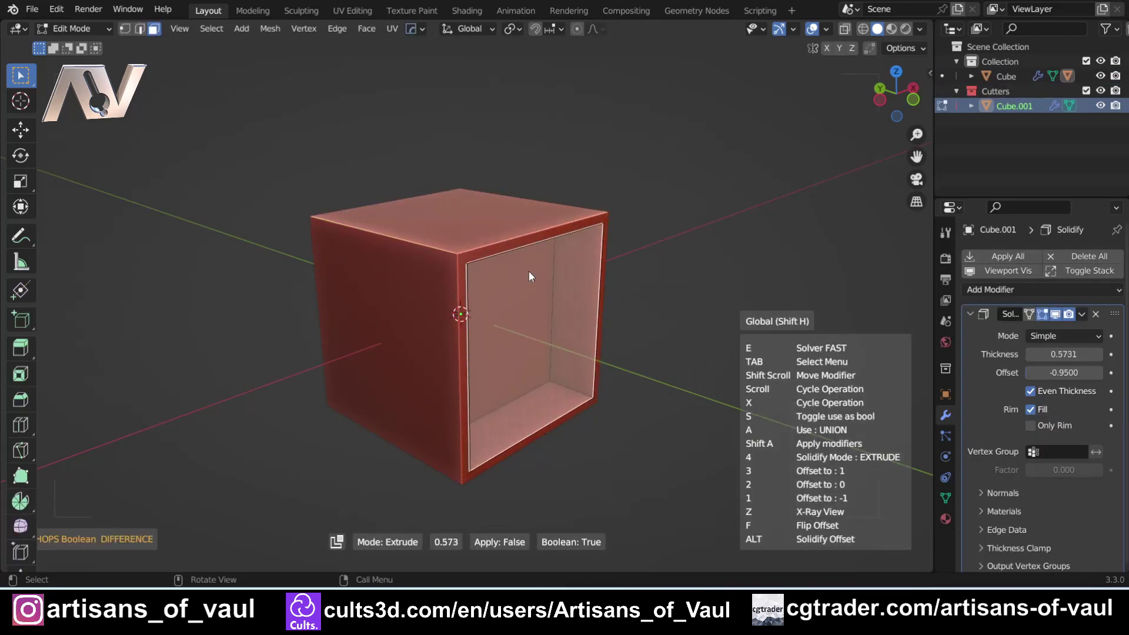
pyautogui.click(528, 270)
pyautogui.click(741, 238)
pyautogui.click(491, 227)
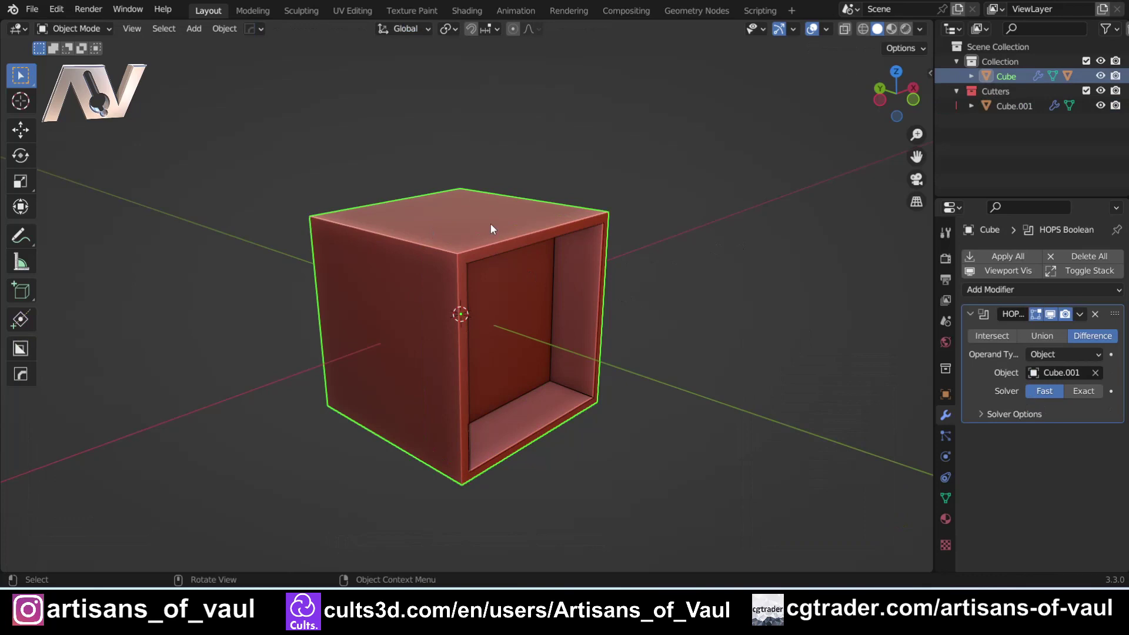
# Smart Apply the Cube's Boolean Difference from Quick Favorites, then reselect the Cube.
pyautogui.press('q')
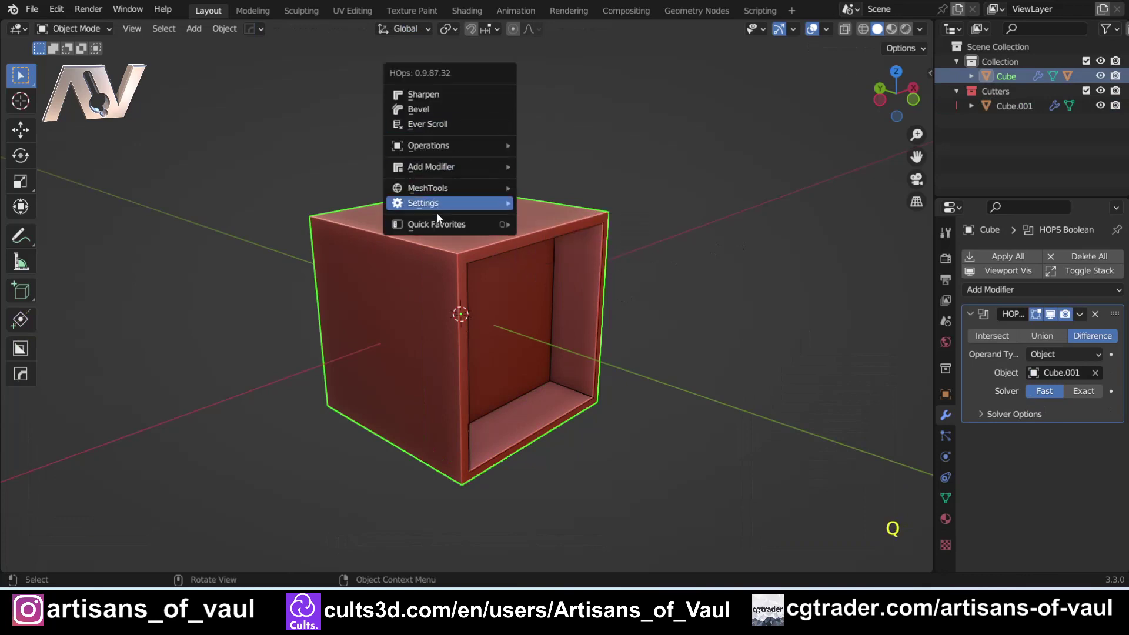
pyautogui.moveTo(421, 224)
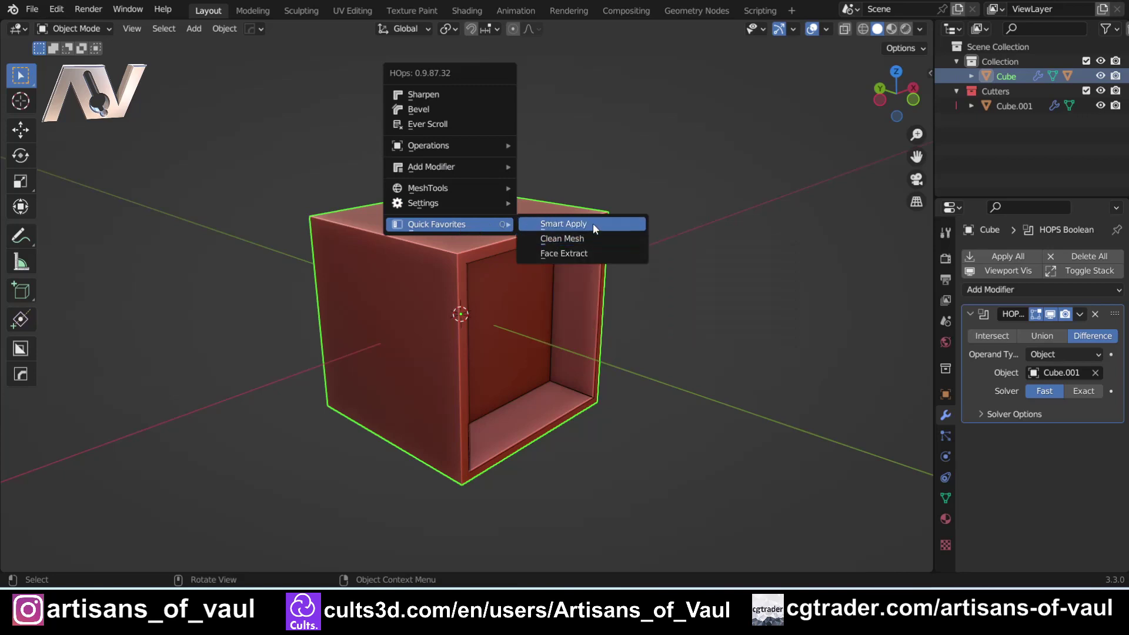
pyautogui.press('Escape')
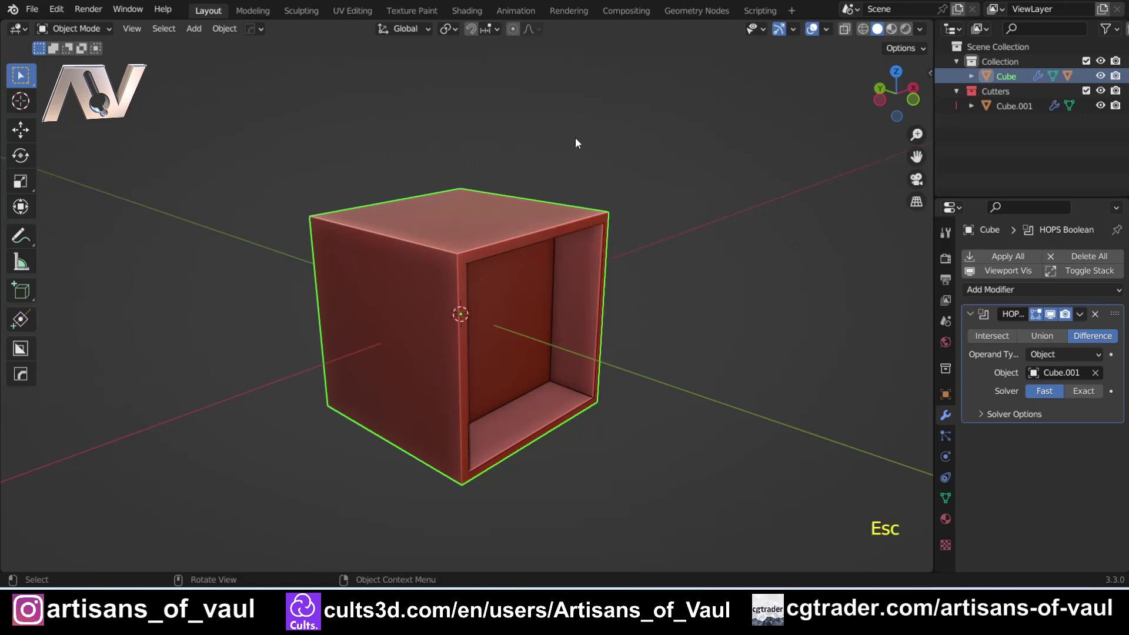
pyautogui.press('q')
pyautogui.press('q')
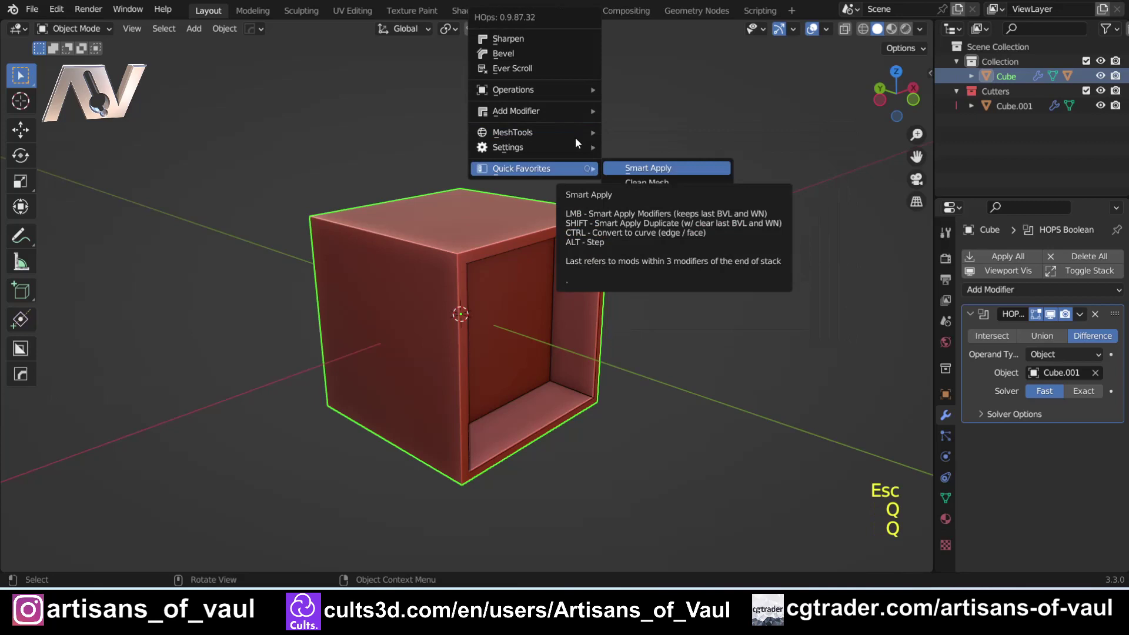
pyautogui.press('Return')
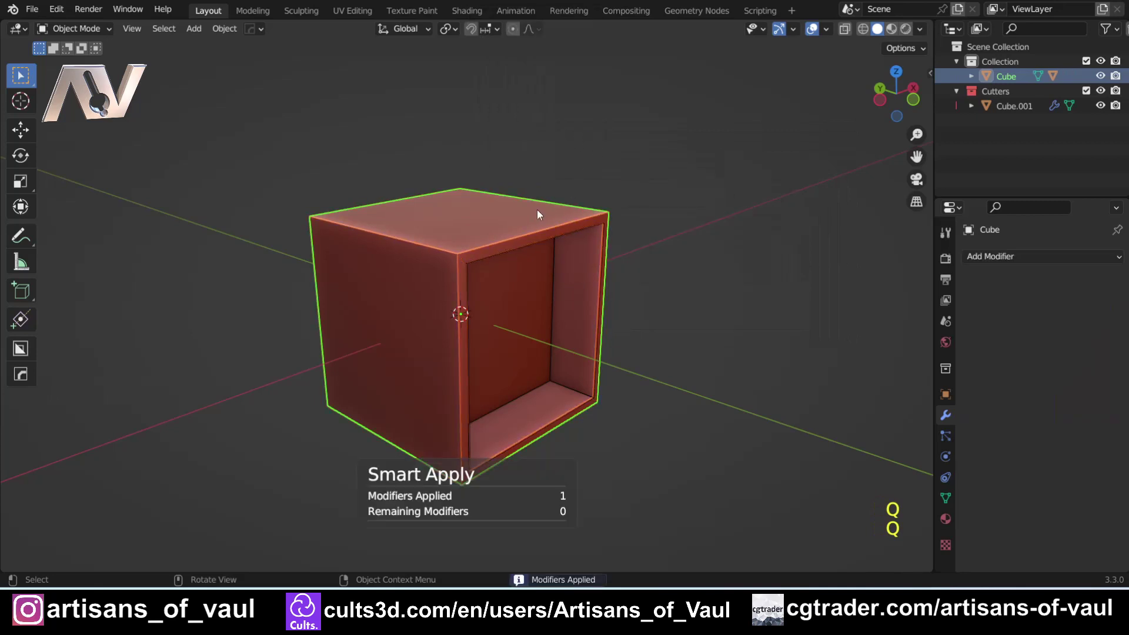
pyautogui.keyDown('shift'); pyautogui.click(534, 245); pyautogui.keyUp('shift')
pyautogui.click(476, 245)
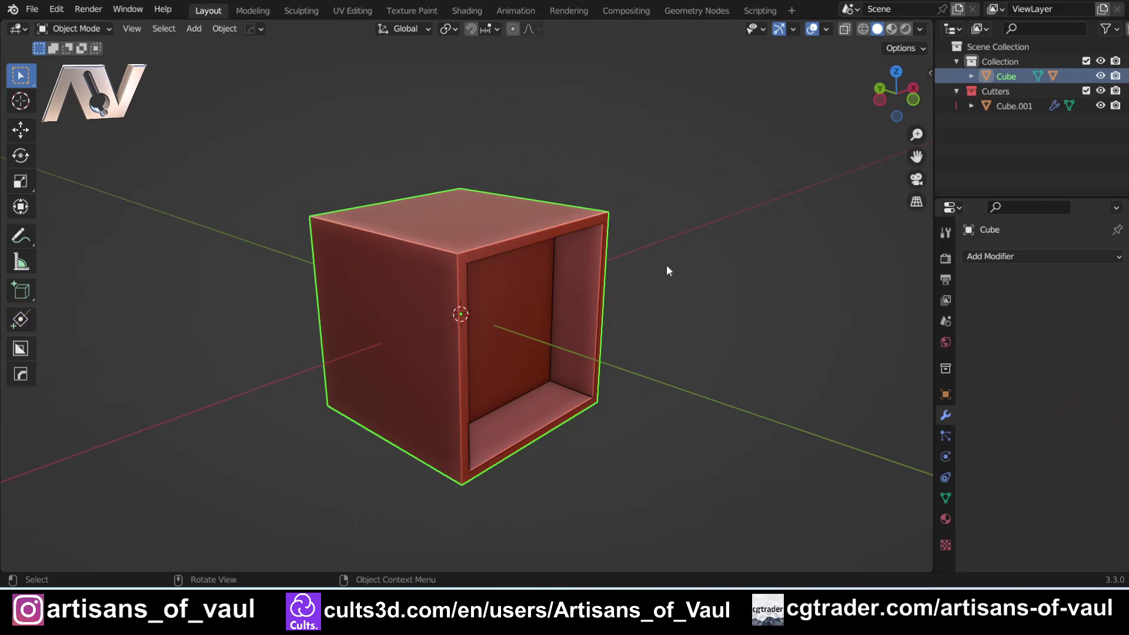
pyautogui.press('q')
pyautogui.press('q')
# Orbit around the modifier-free Cube and show the Quick Favorites list: Smart Apply, Clean Mesh, Face Extract.
pyautogui.moveTo(481, 223); pyautogui.dragTo(380, 227, button='middle')
pyautogui.scroll(-1, 338, 339)
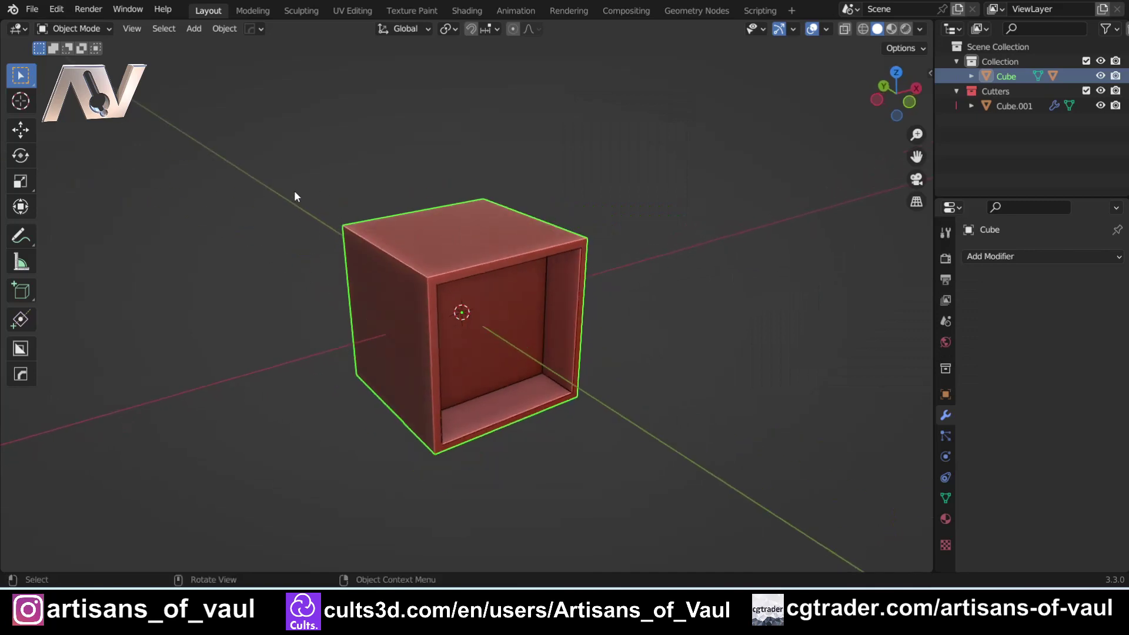
pyautogui.press('q')
pyautogui.press('q')
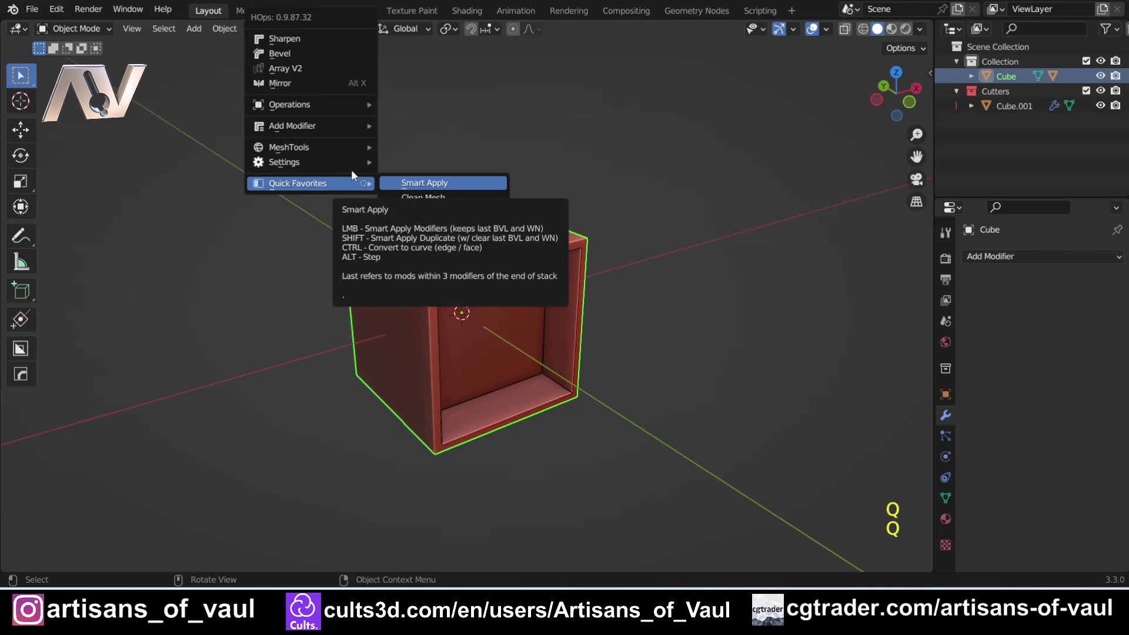
pyautogui.press('Escape')
pyautogui.scroll(3, 323, 217)
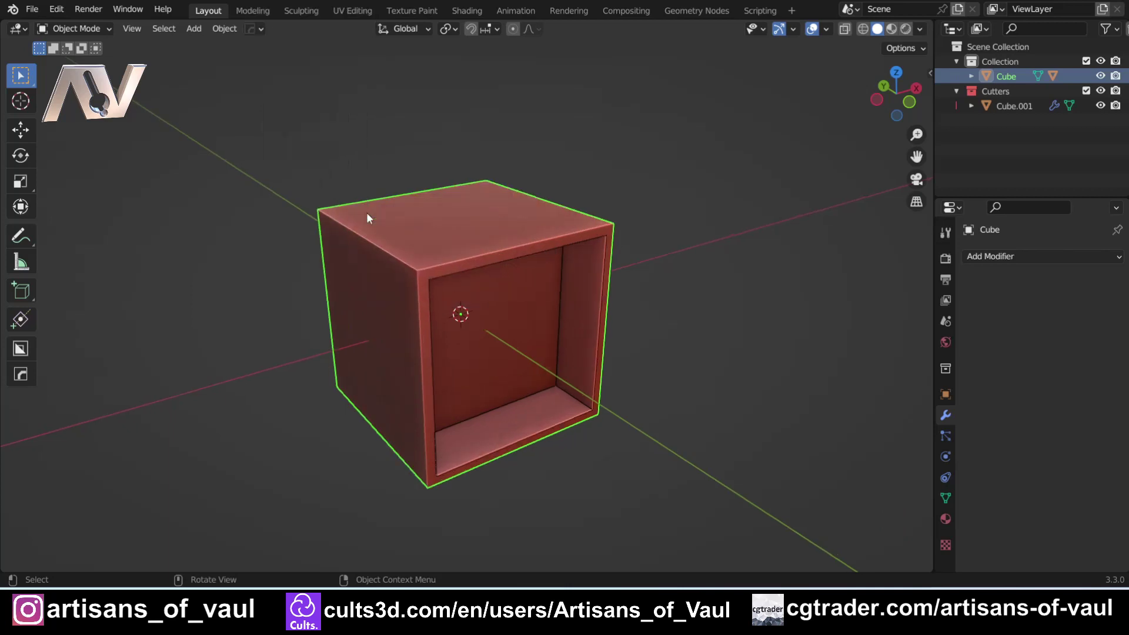
pyautogui.moveTo(336, 225); pyautogui.dragTo(537, 272, button='middle')
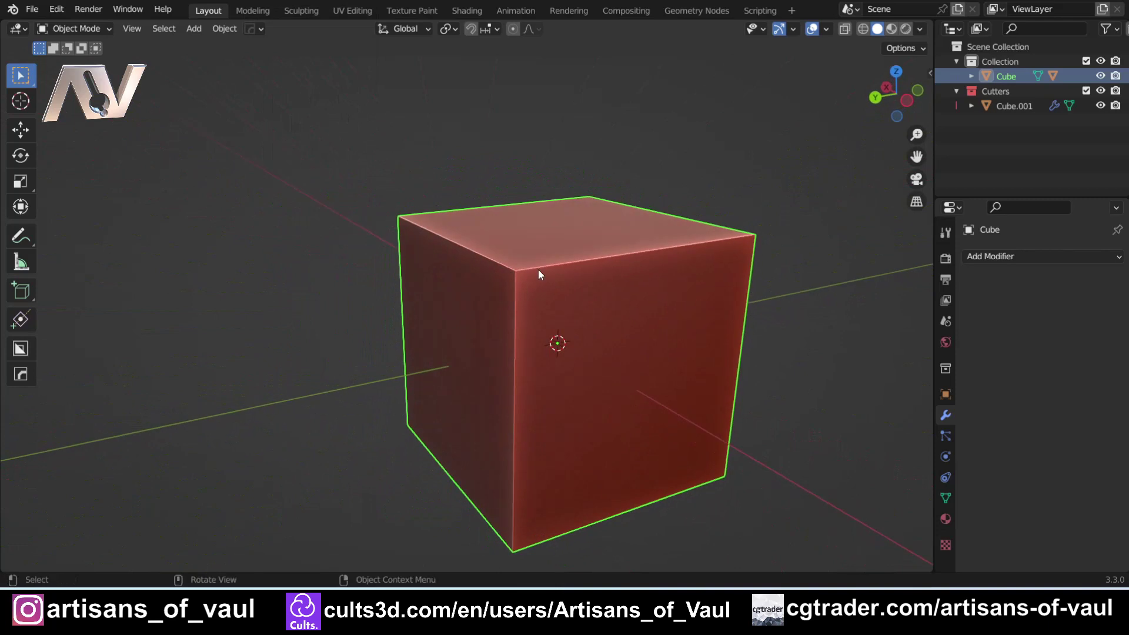
pyautogui.press('q')
pyautogui.moveTo(544, 238)
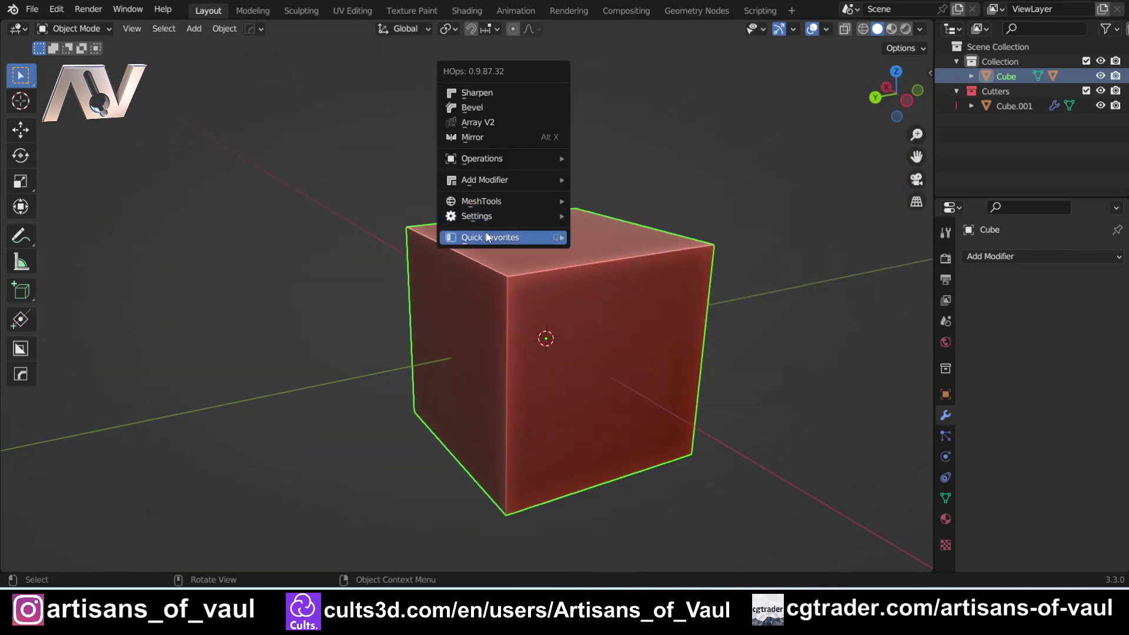
# Inspect Face Extract's right-click options in MeshTools, including Assign Shortcut, then close the menus.
pyautogui.moveTo(522, 202)
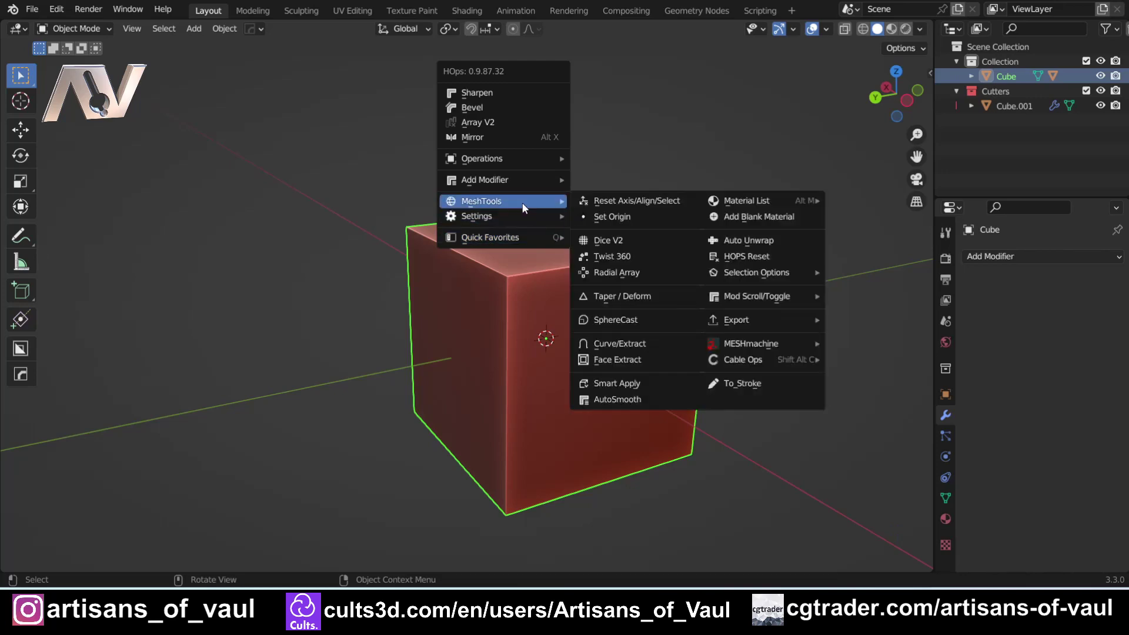
pyautogui.rightClick(604, 357)
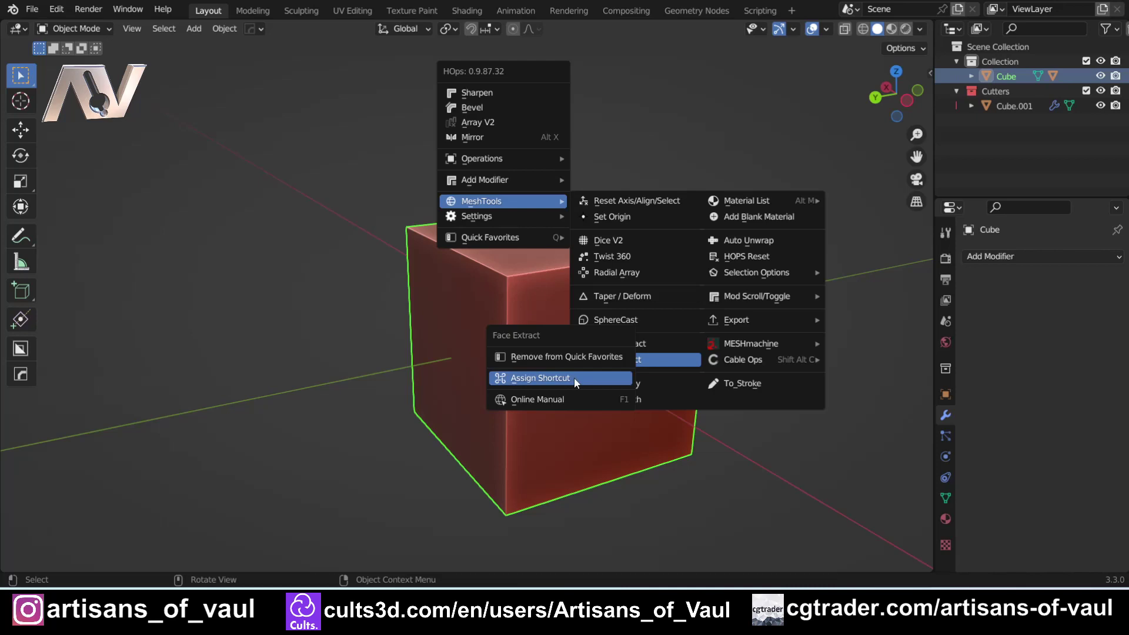
pyautogui.press('Escape')
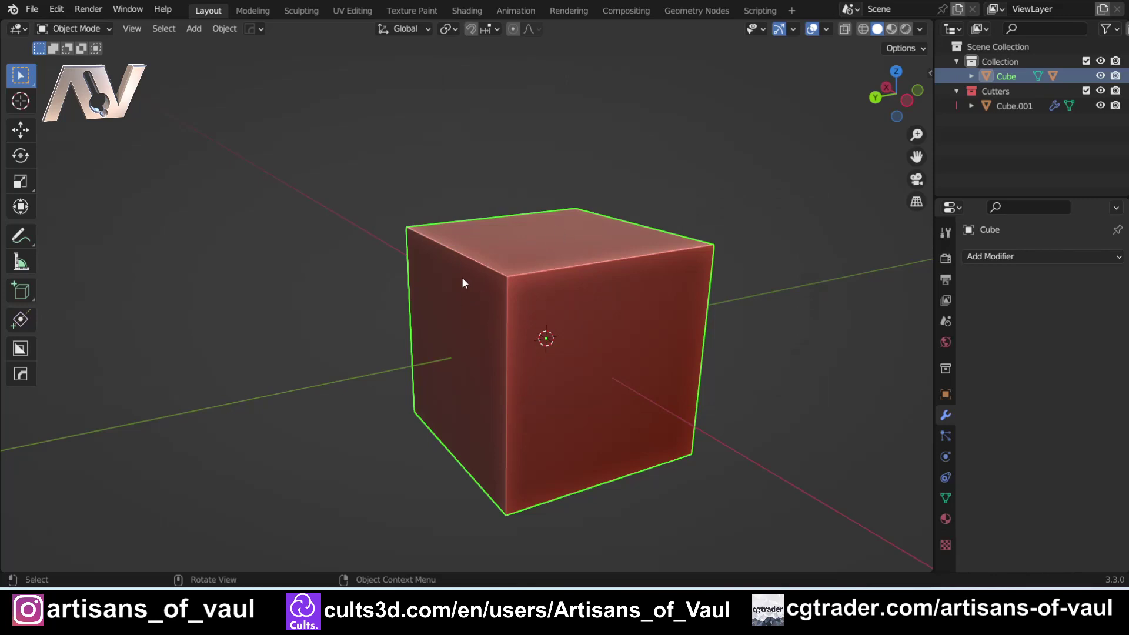
# Open Preferences on the Keymap section, filtering by Key-Binding with the search field active.
pyautogui.click(56, 9)
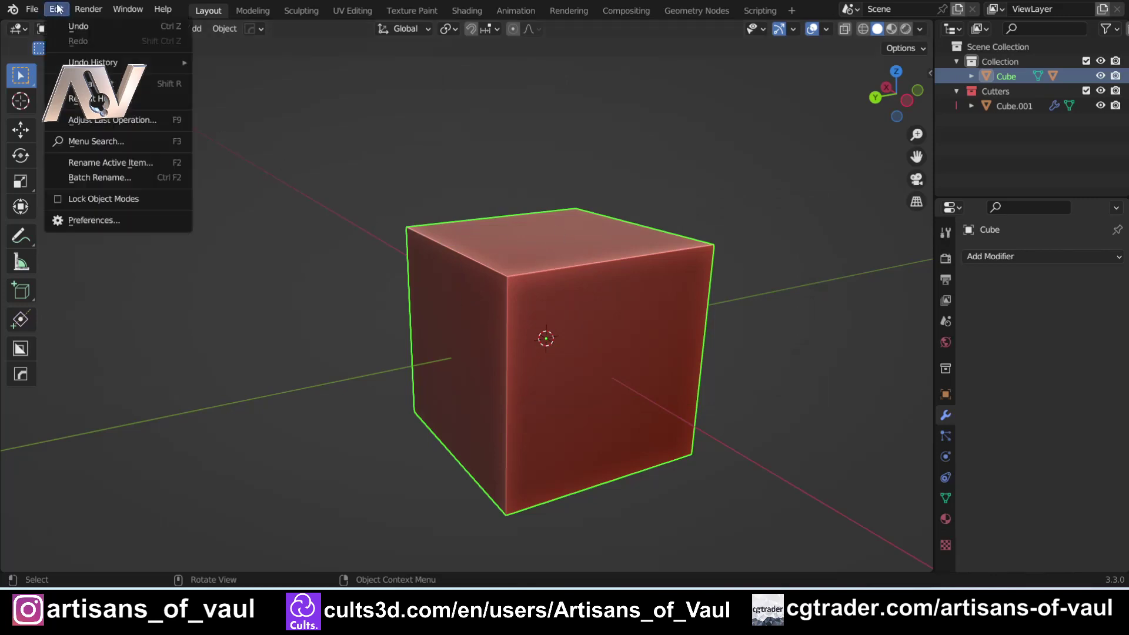
pyautogui.click(127, 219)
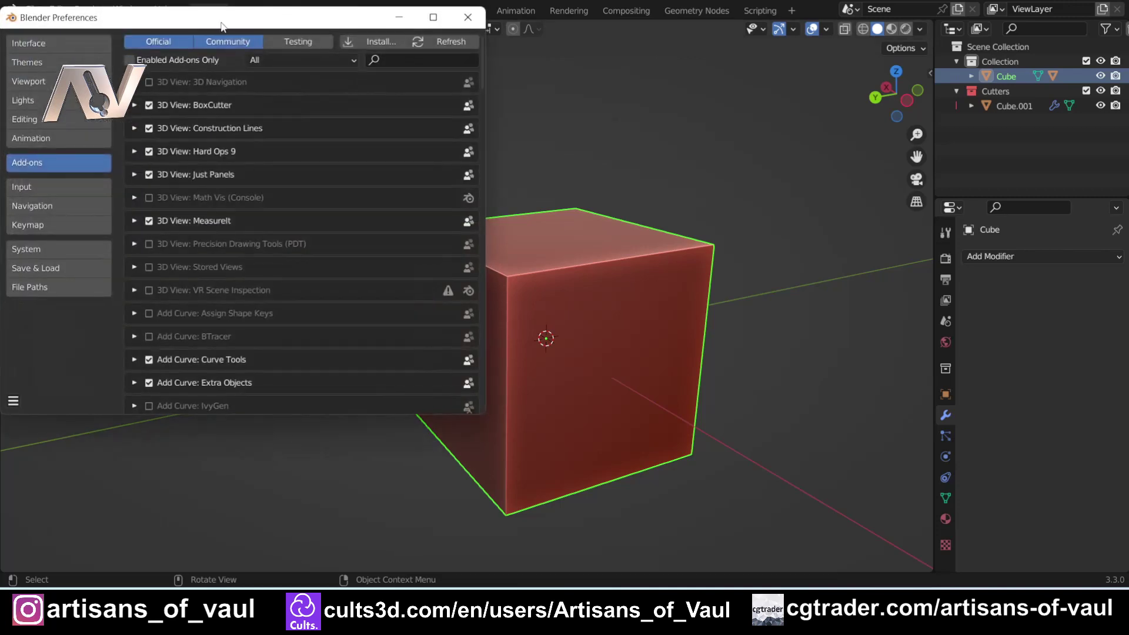
pyautogui.moveTo(304, 10); pyautogui.dragTo(504, 149)
pyautogui.click(263, 351)
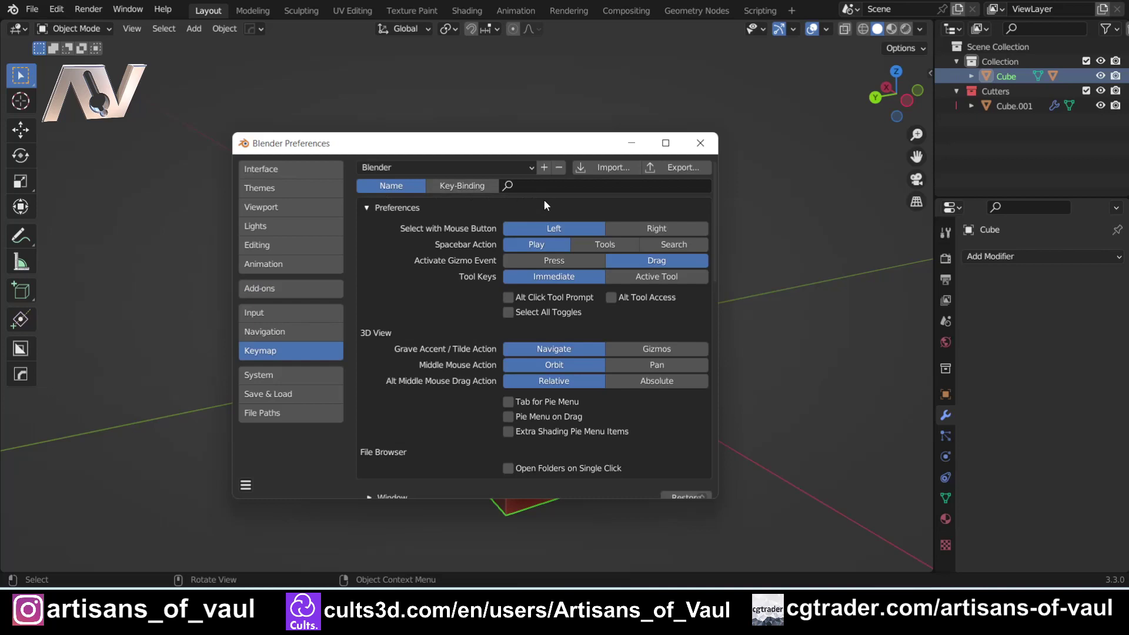
pyautogui.click(462, 185)
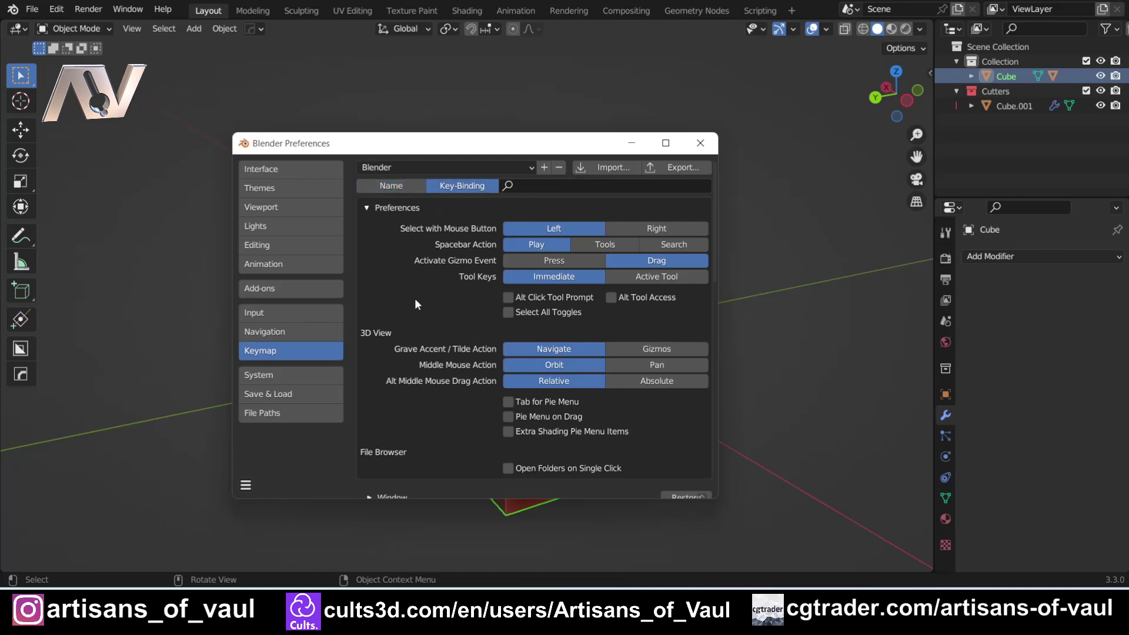
pyautogui.click(557, 187)
pyautogui.write('f')
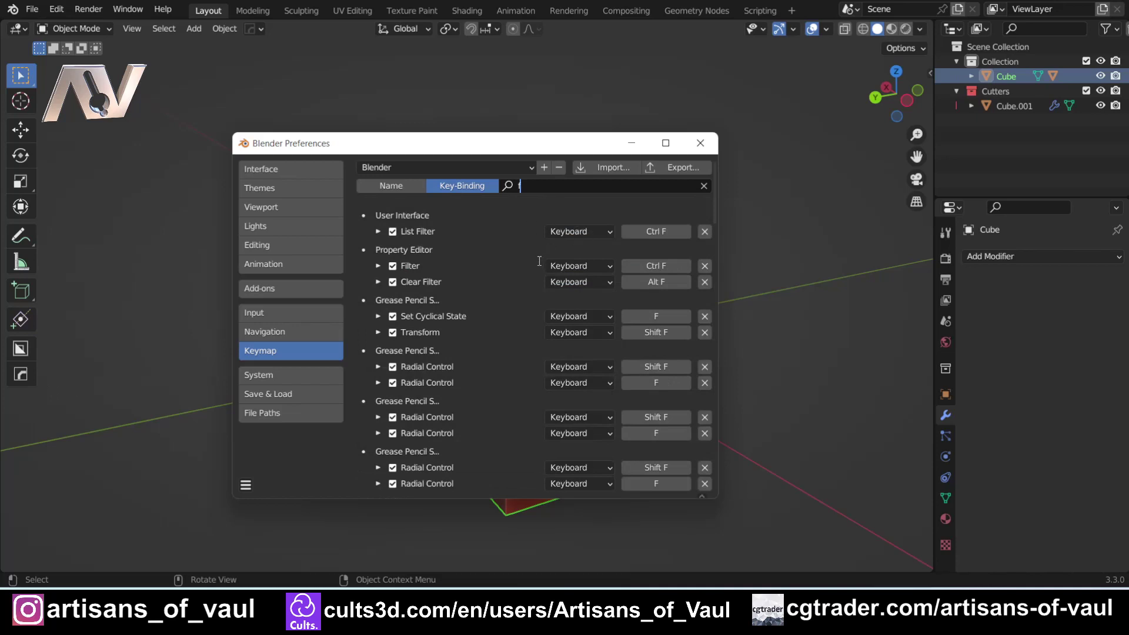
pyautogui.scroll(-2, 510, 341)
pyautogui.scroll(-3, 510, 336)
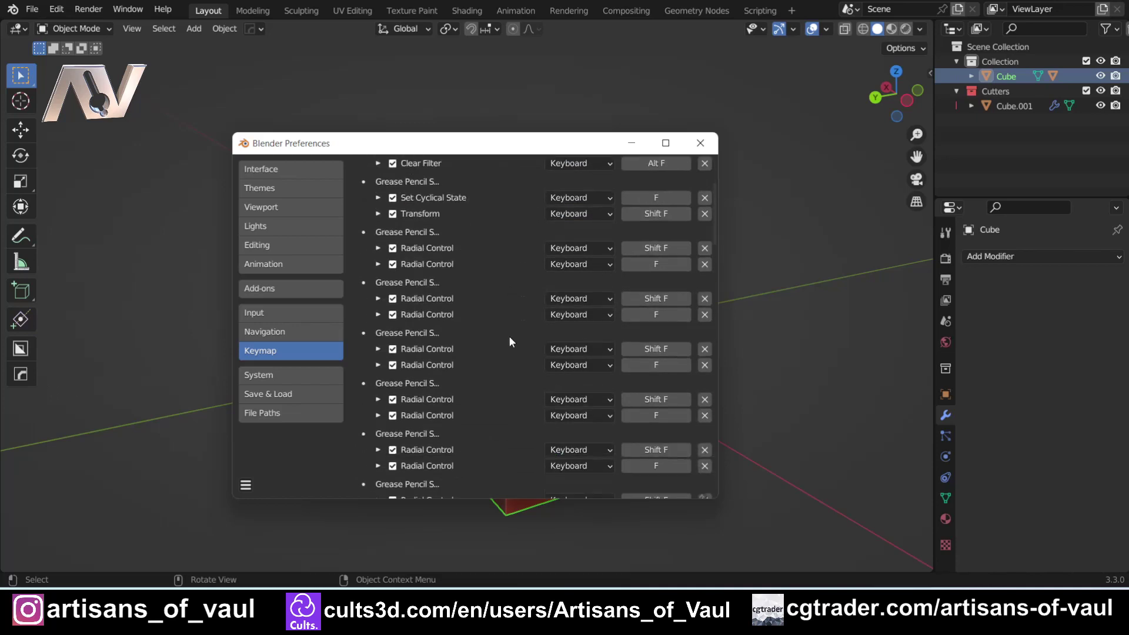
pyautogui.scroll(6, 510, 338)
pyautogui.scroll(1, 522, 339)
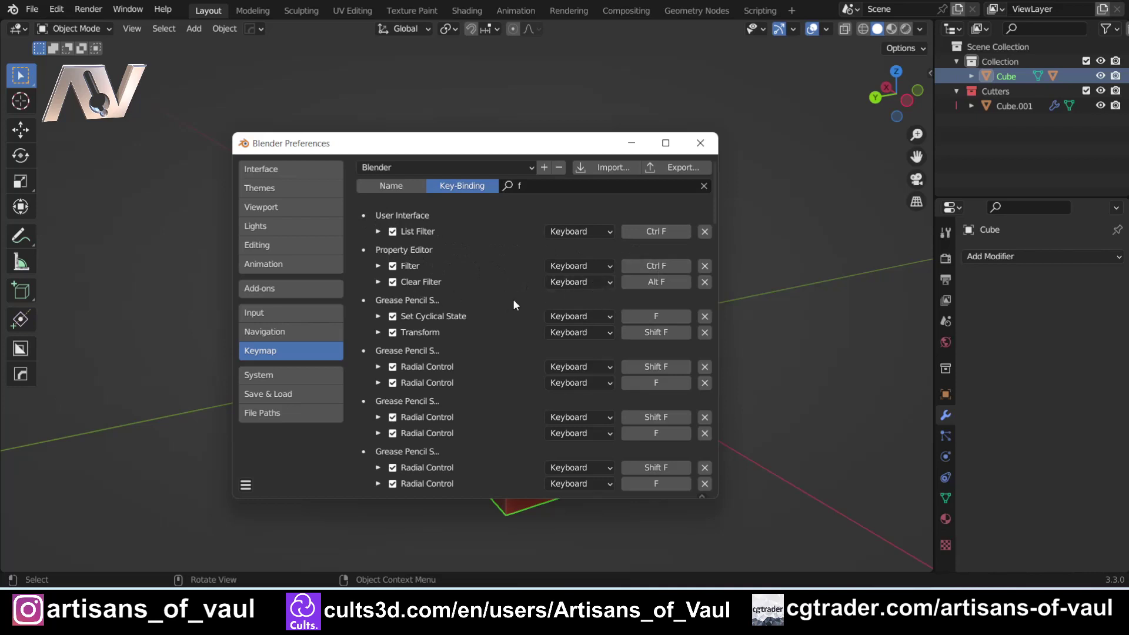
pyautogui.scroll(-6, 513, 305)
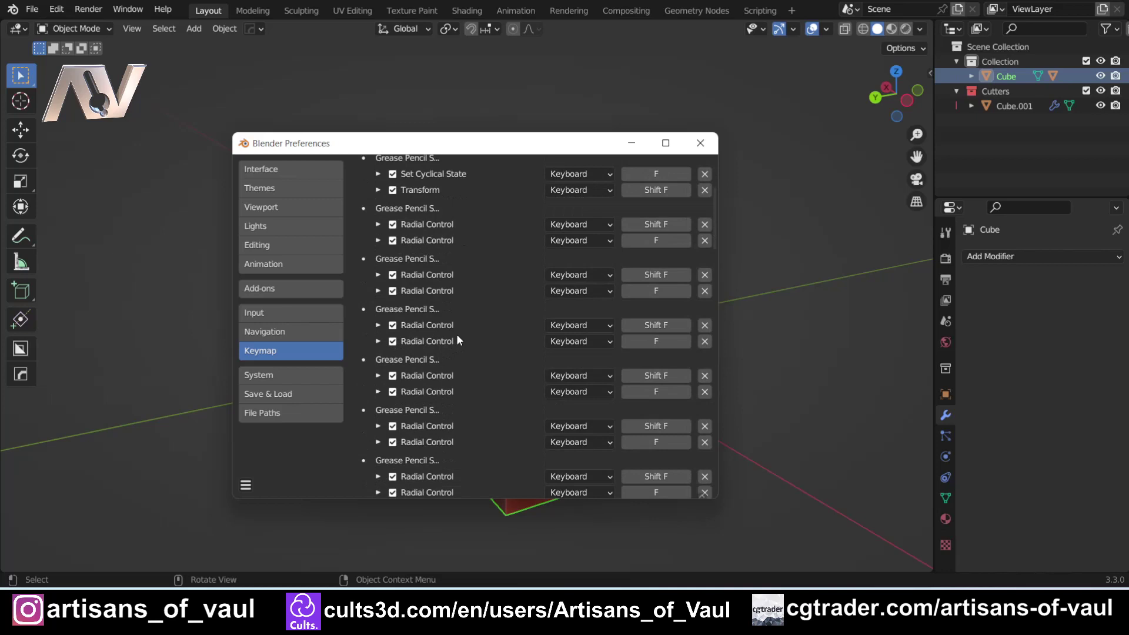
pyautogui.scroll(-6, 456, 339)
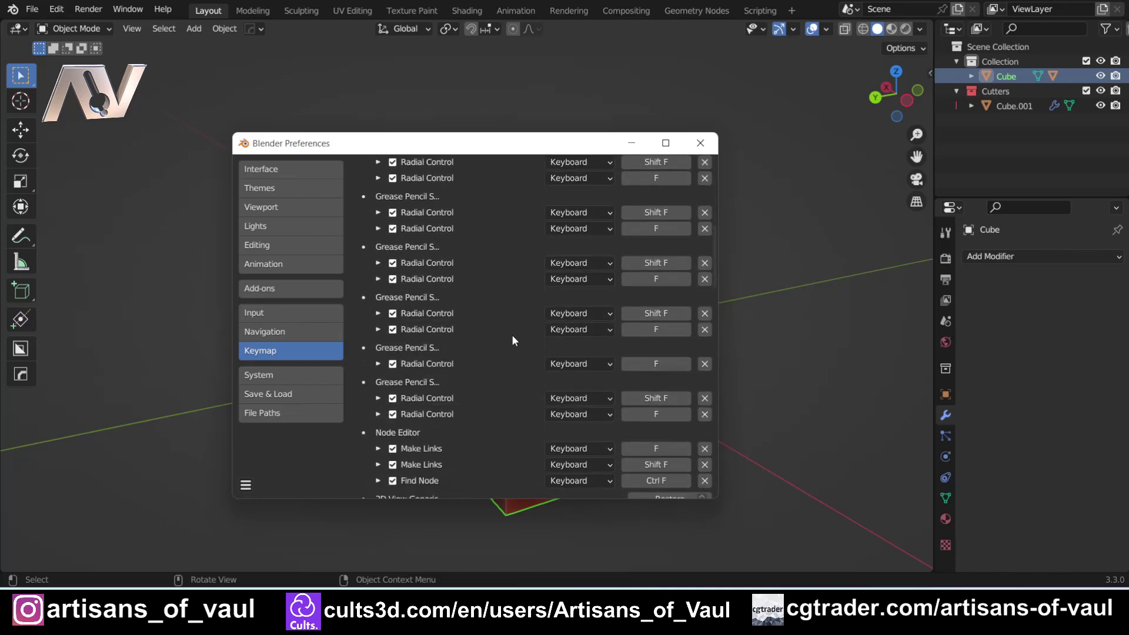
pyautogui.scroll(-7, 511, 341)
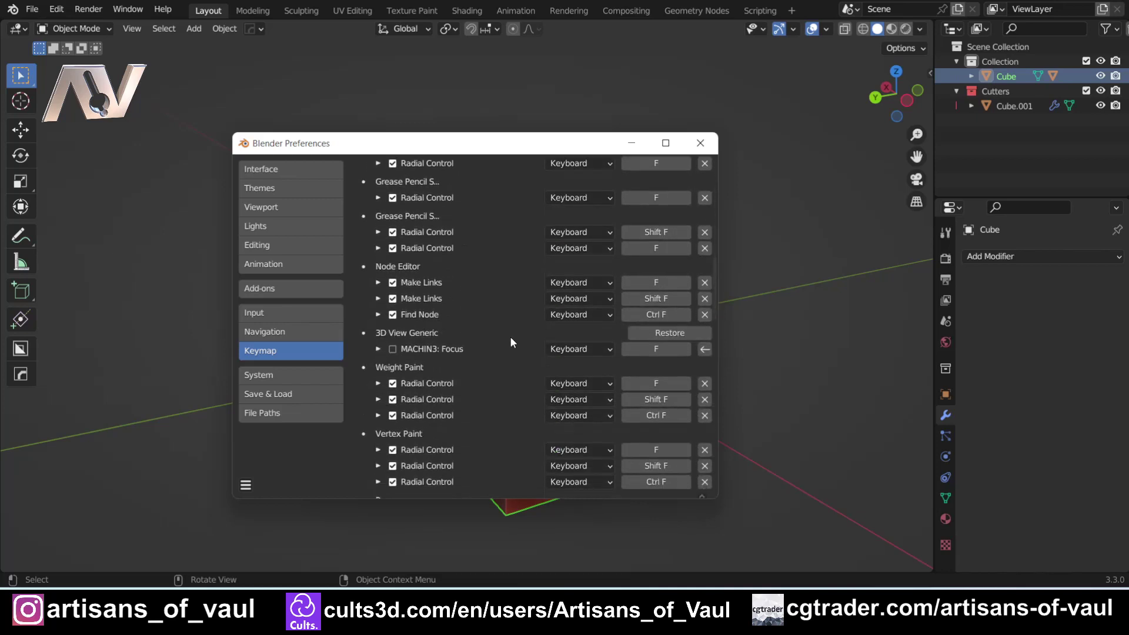
pyautogui.scroll(-5, 520, 341)
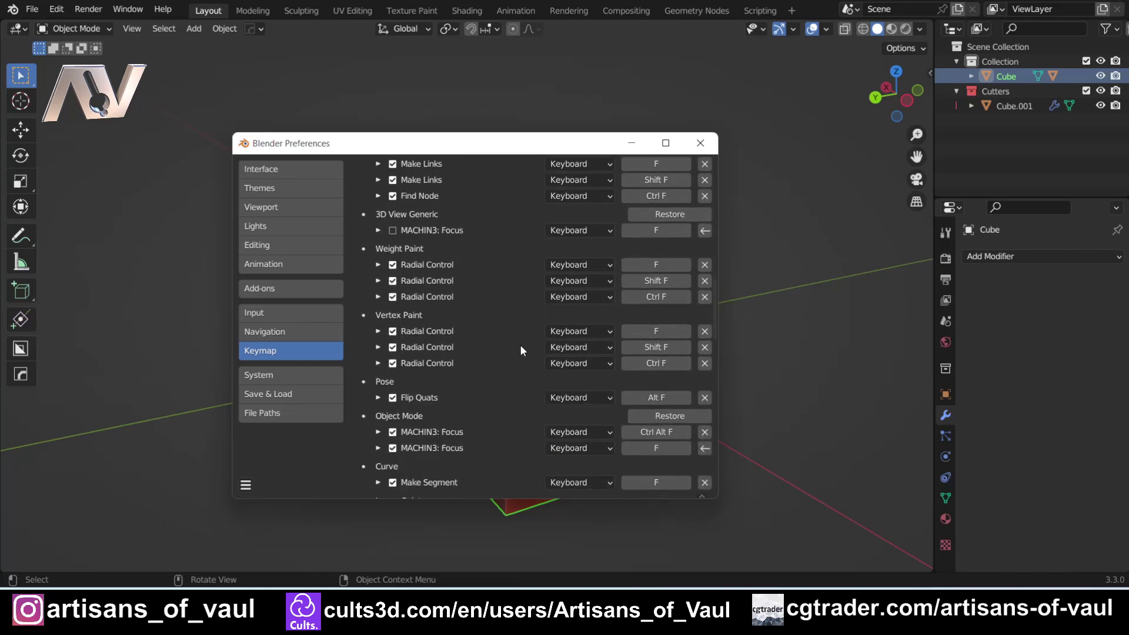
pyautogui.scroll(-15, 518, 345)
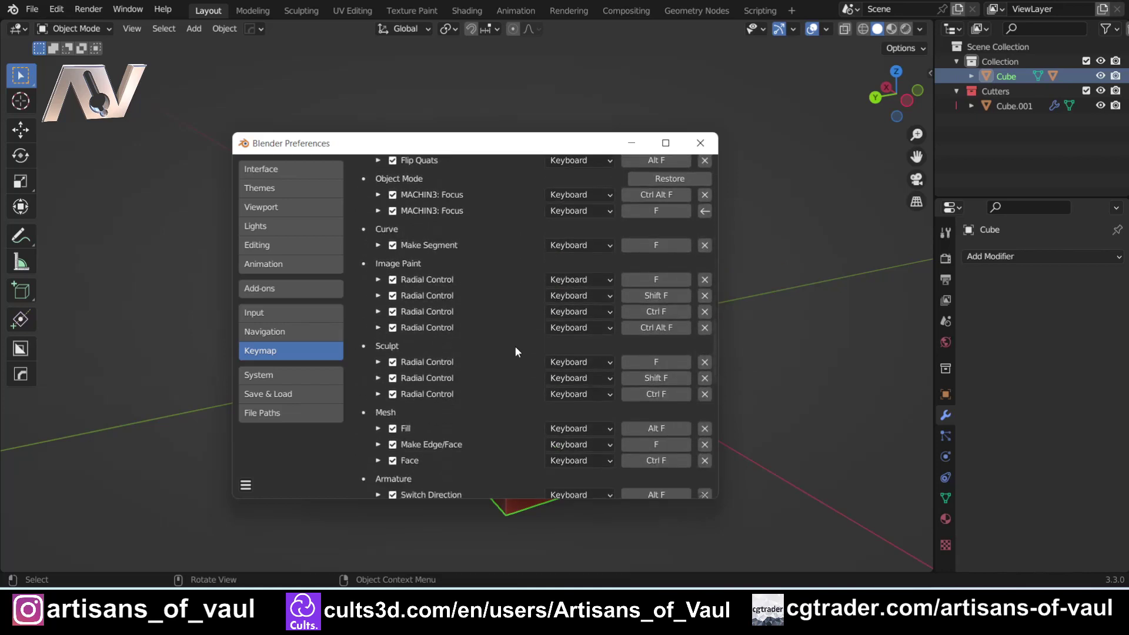
pyautogui.scroll(-10, 515, 350)
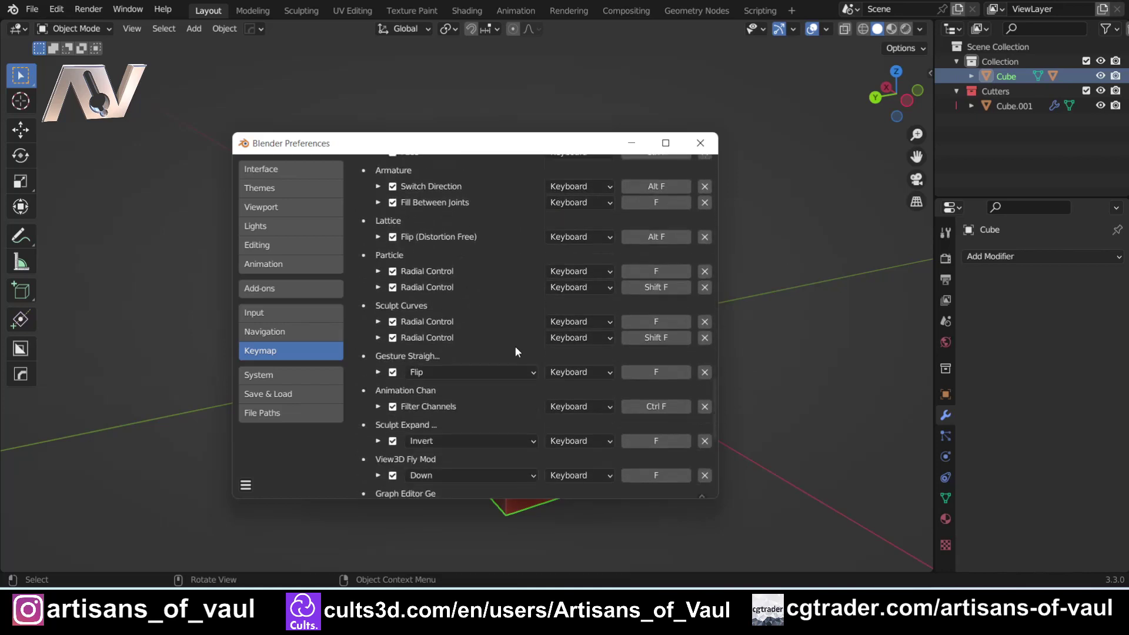
pyautogui.scroll(-10, 514, 352)
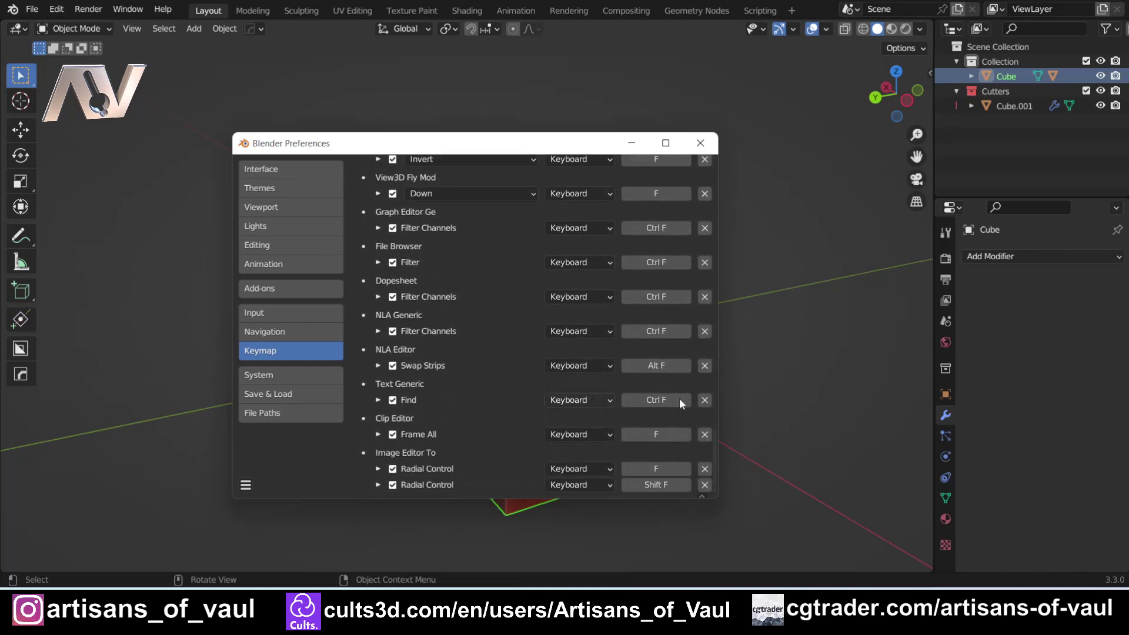
# Close Preferences and assign Face Extract the Ctrl F shortcut, checking it in MeshTools.
pyautogui.hotkey('alt', 'F4')
pyautogui.press('q')
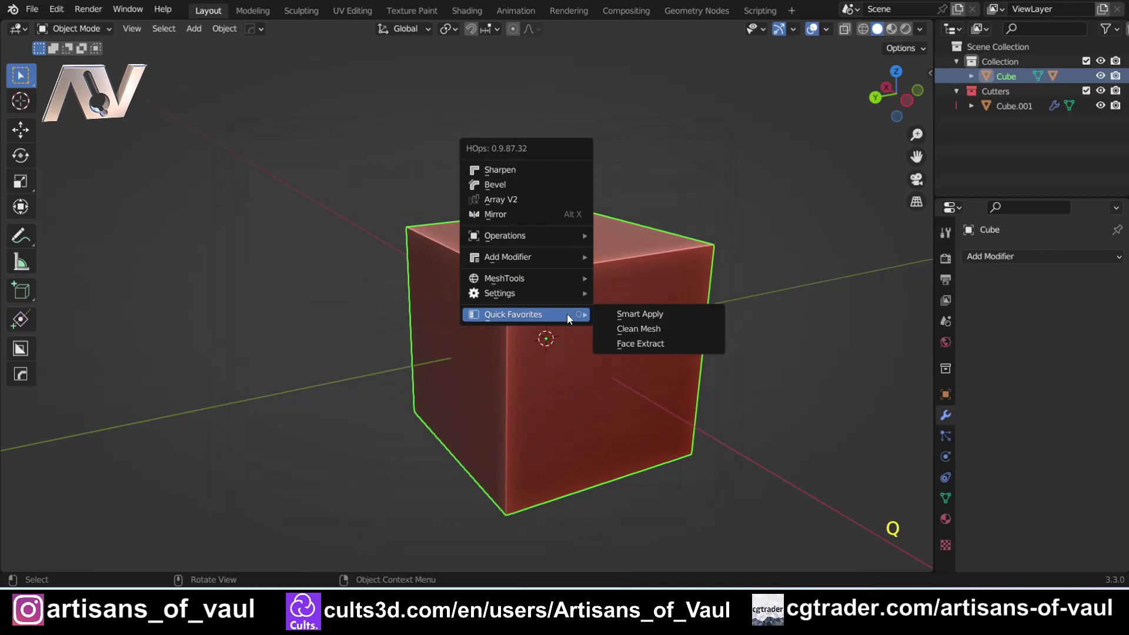
pyautogui.rightClick(645, 347)
pyautogui.click(606, 363)
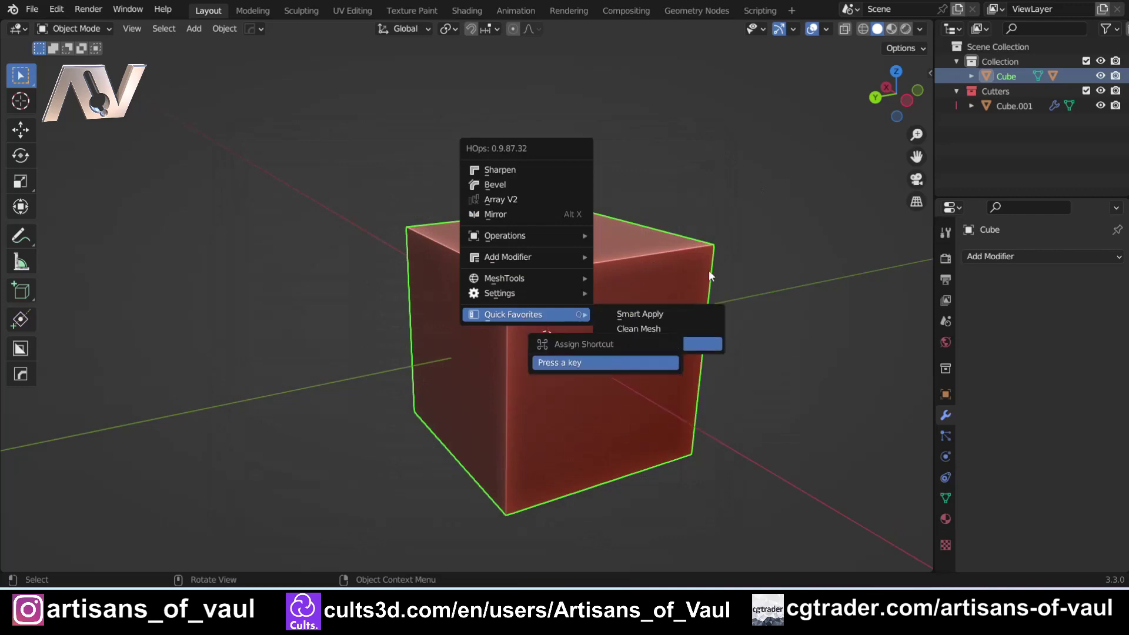
pyautogui.hotkey('ctrl', 'e')
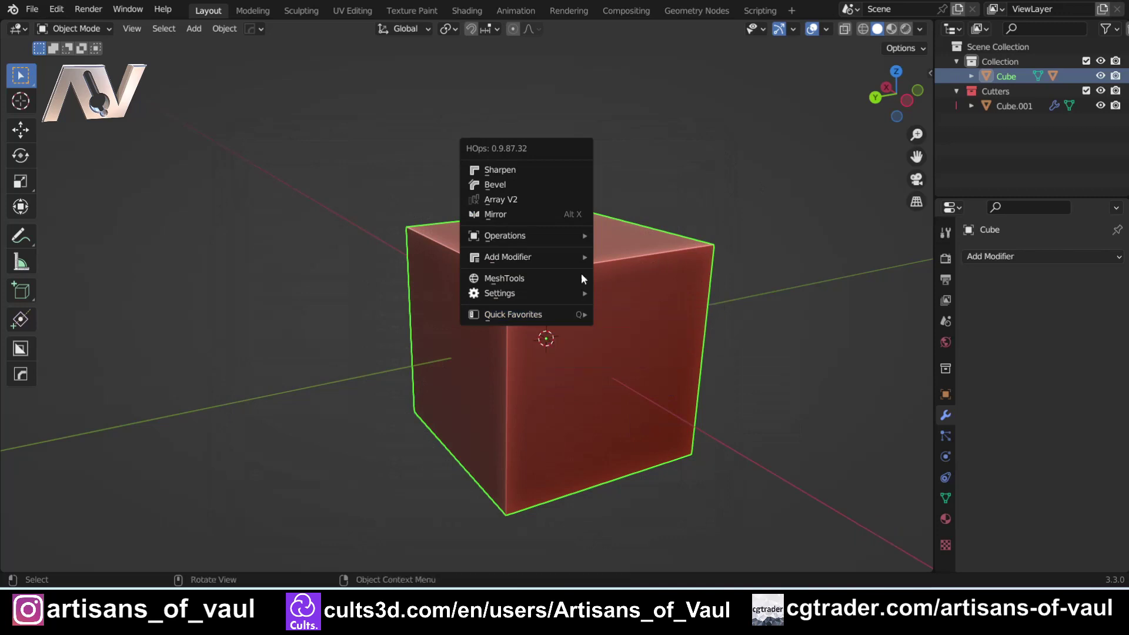
pyautogui.moveTo(538, 317)
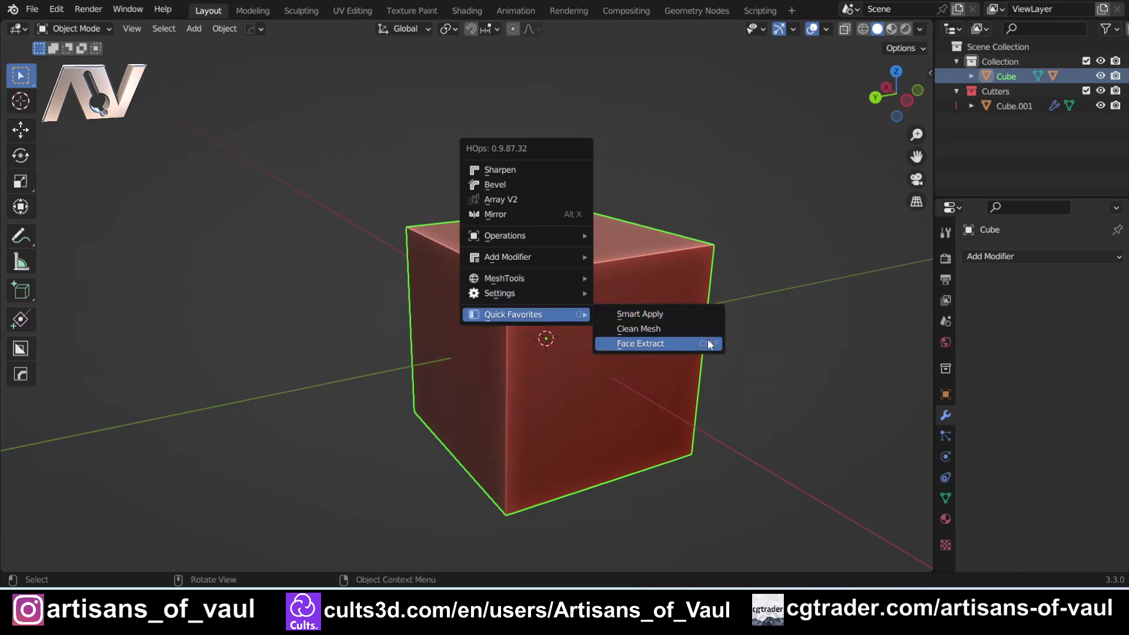
pyautogui.moveTo(533, 281)
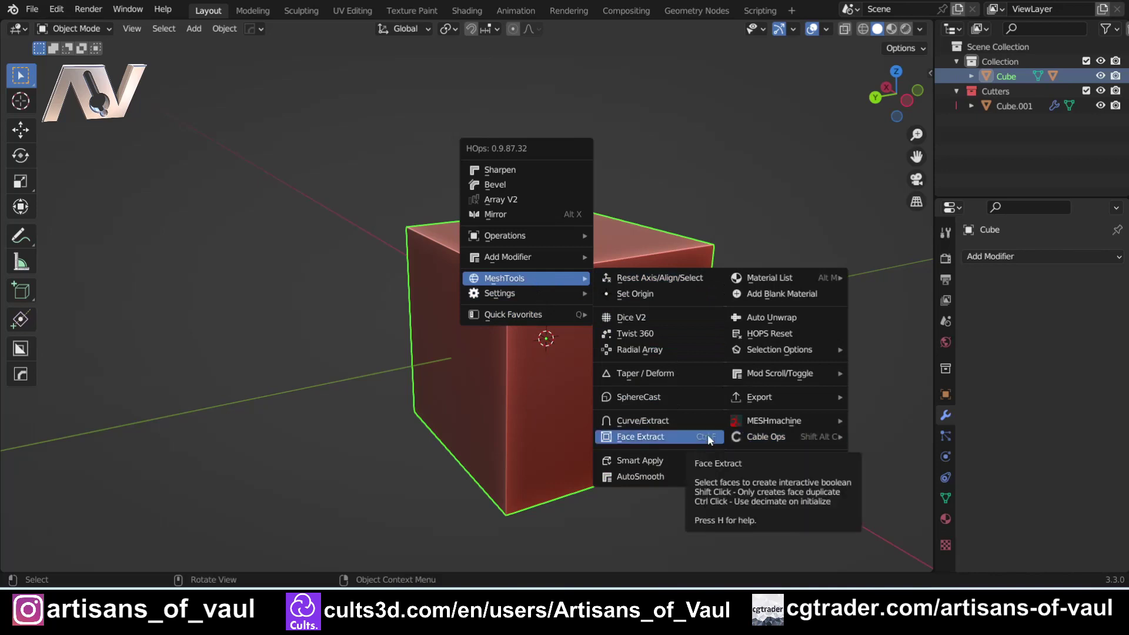
# Use Ctrl F to extract cutter Cube.002, Smart Apply the second recess, and orbit to inspect.
pyautogui.press('Escape')
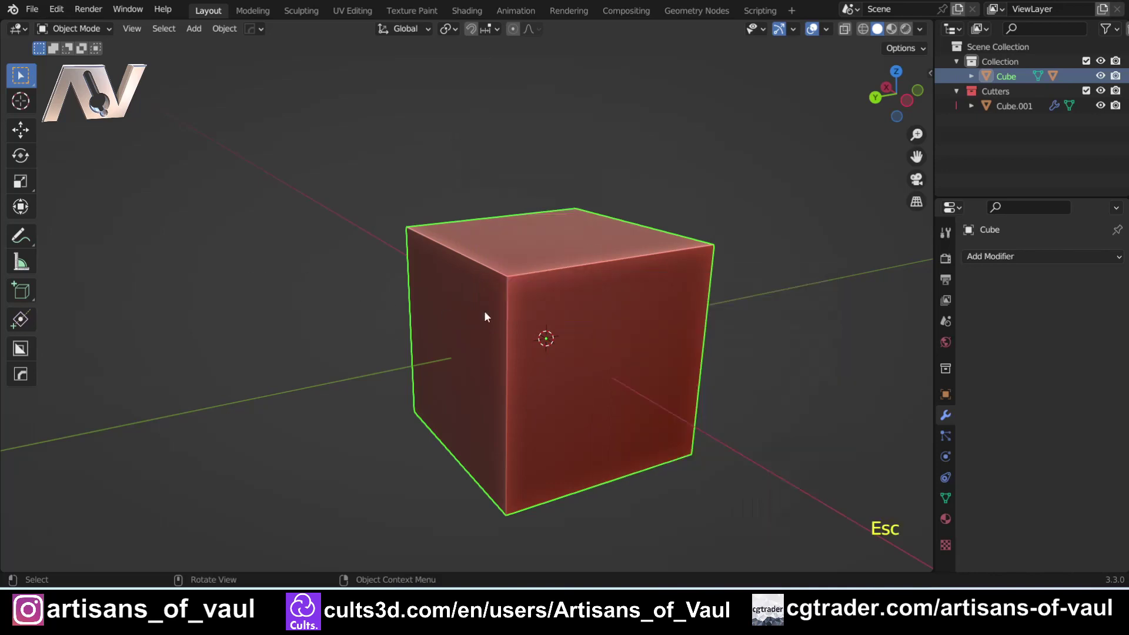
pyautogui.hotkey('ctrl', 'f')
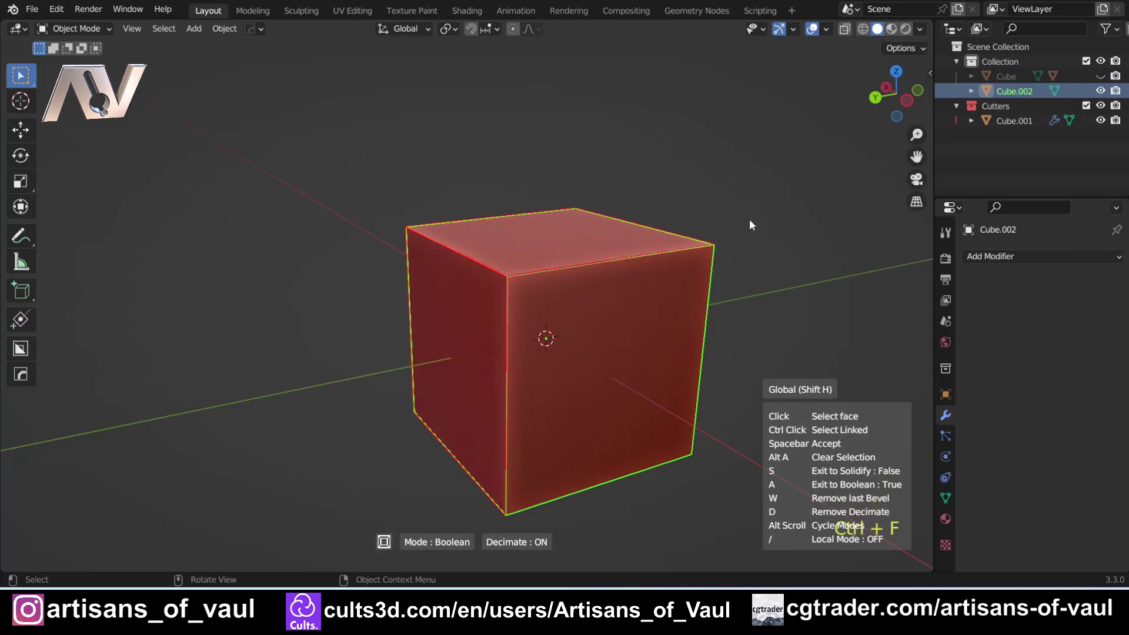
pyautogui.press('space')
pyautogui.click(776, 223)
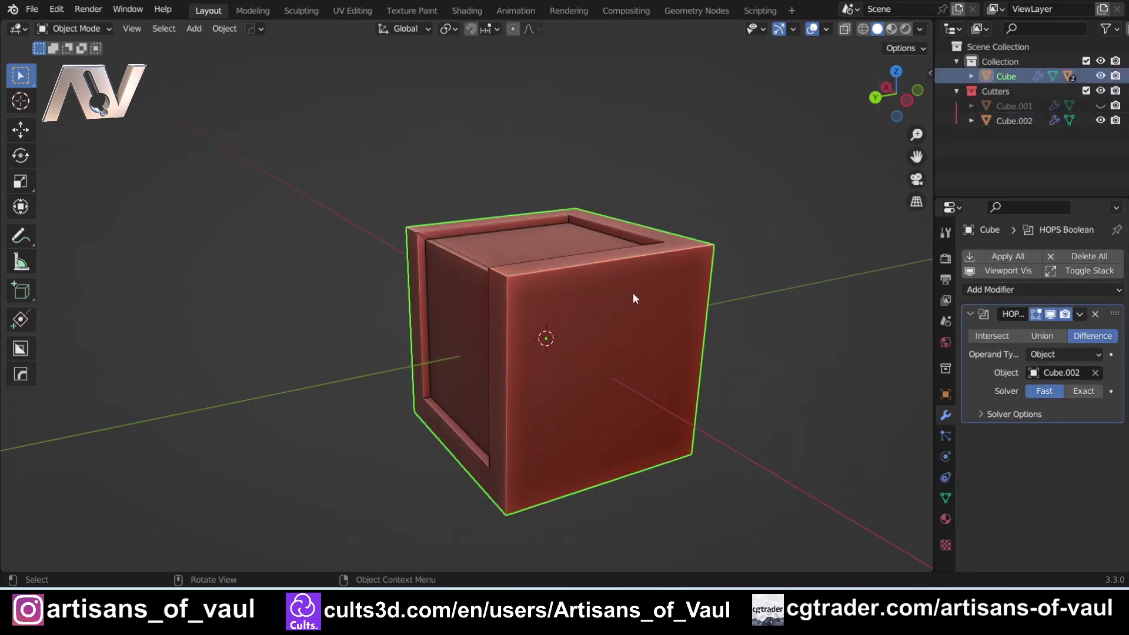
pyautogui.press('q')
pyautogui.press('q')
pyautogui.moveTo(344, 221); pyautogui.dragTo(569, 270, button='middle')
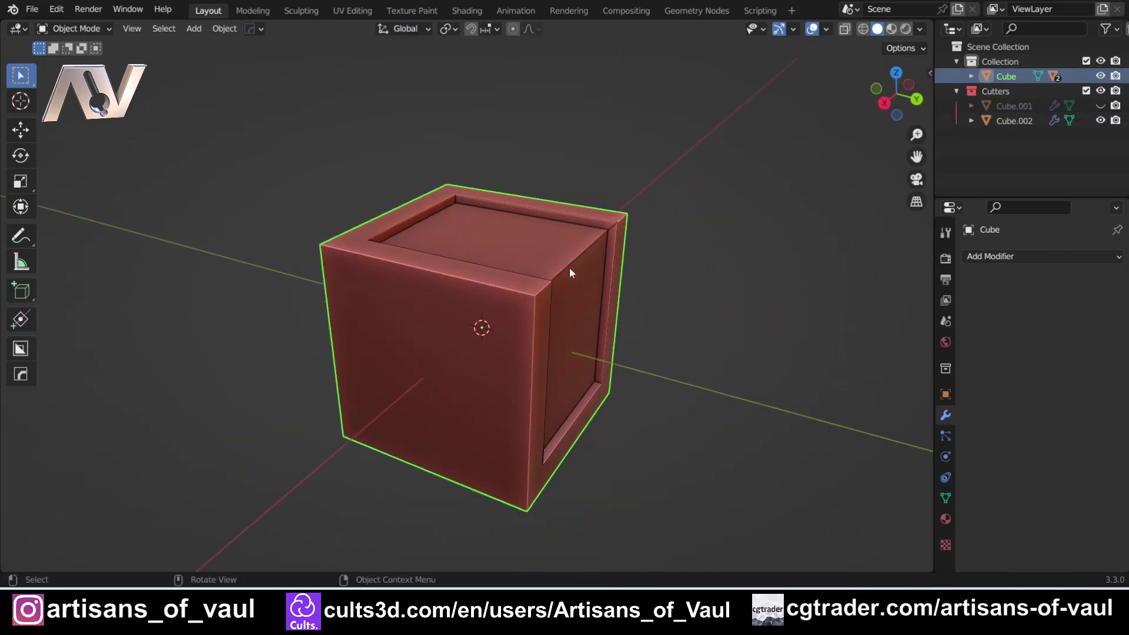
pyautogui.moveTo(599, 309); pyautogui.dragTo(546, 266, button='middle')
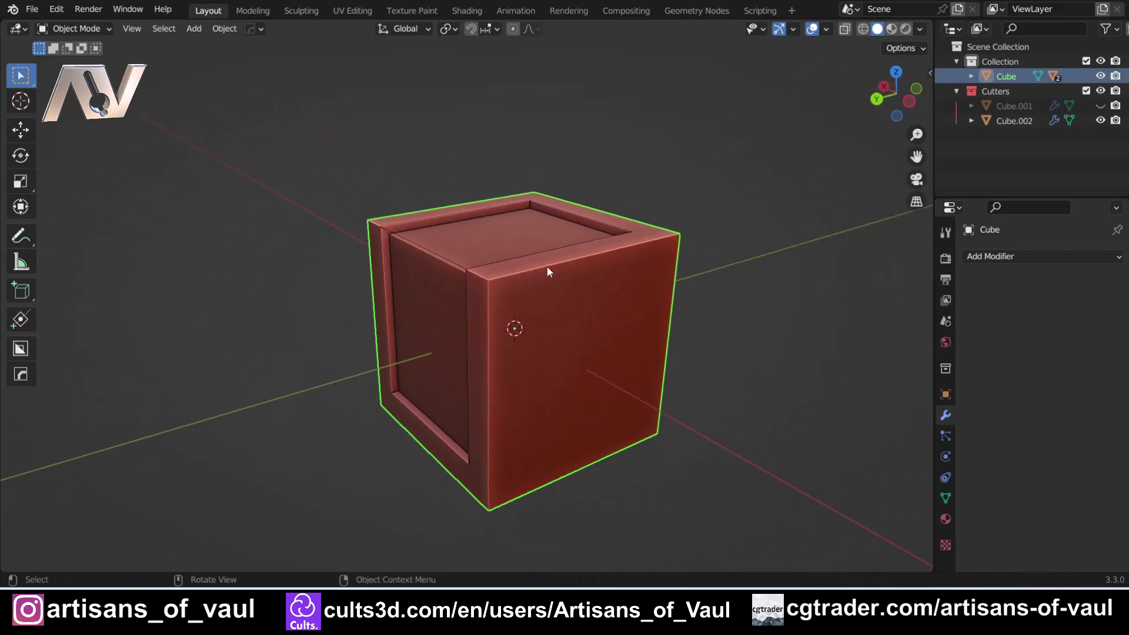
pyautogui.press('q')
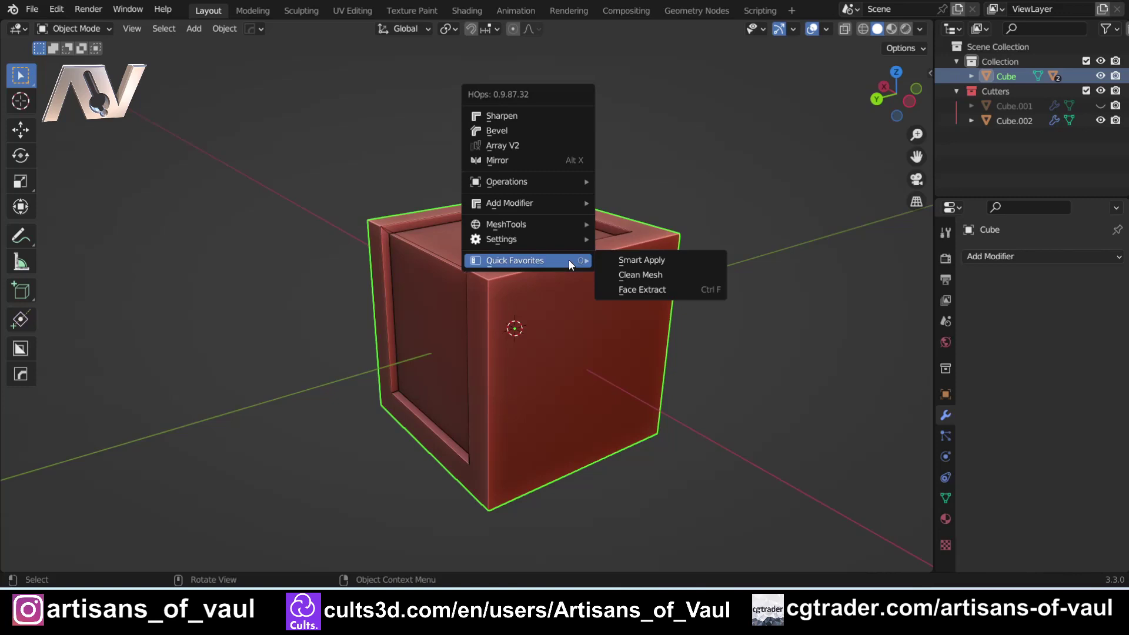
pyautogui.moveTo(582, 224)
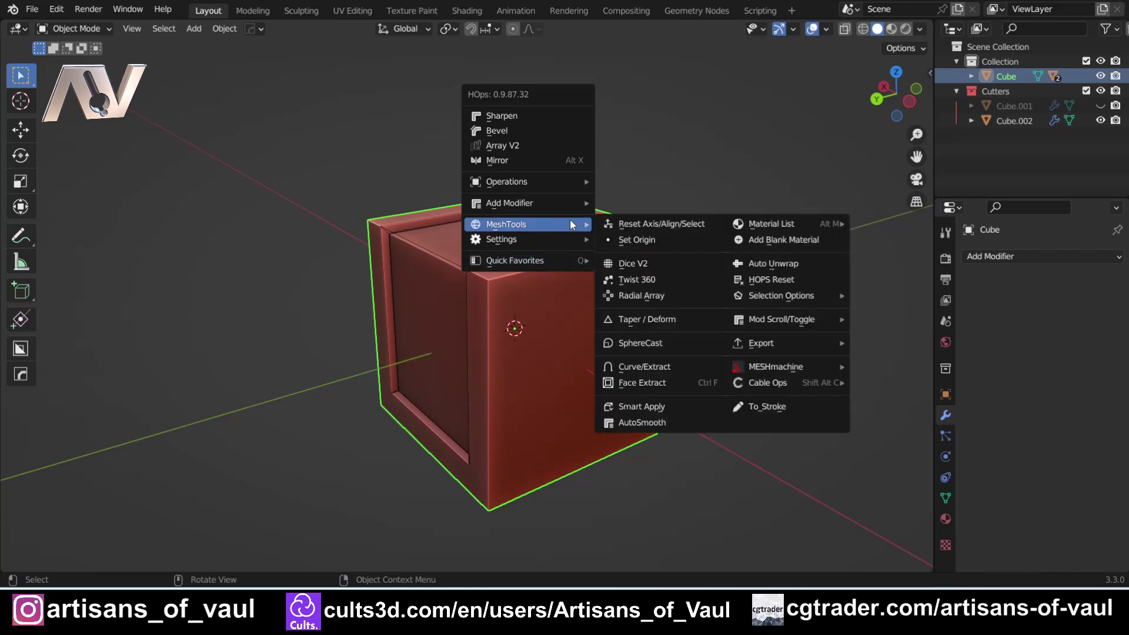
pyautogui.rightClick(633, 265)
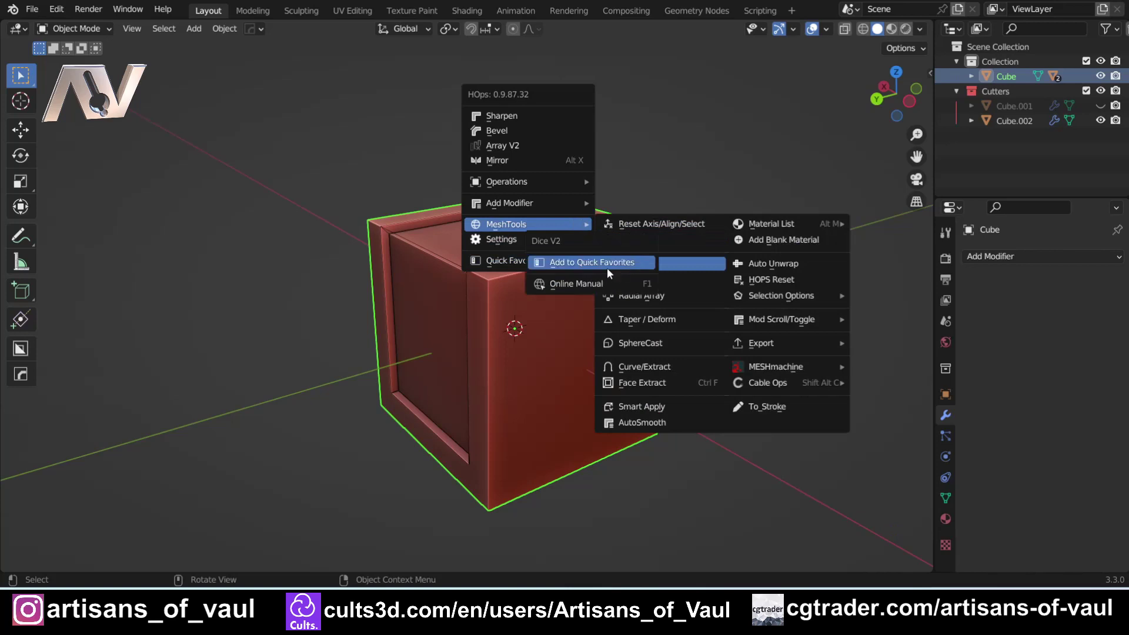
pyautogui.click(607, 263)
pyautogui.press('Escape')
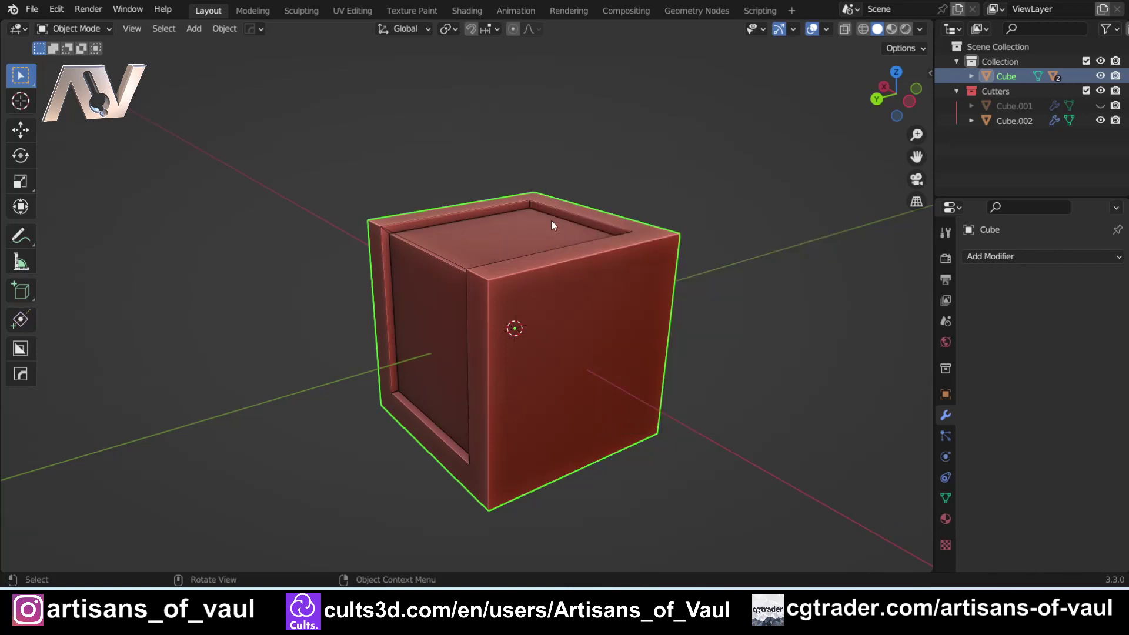
pyautogui.press('q')
pyautogui.moveTo(549, 224)
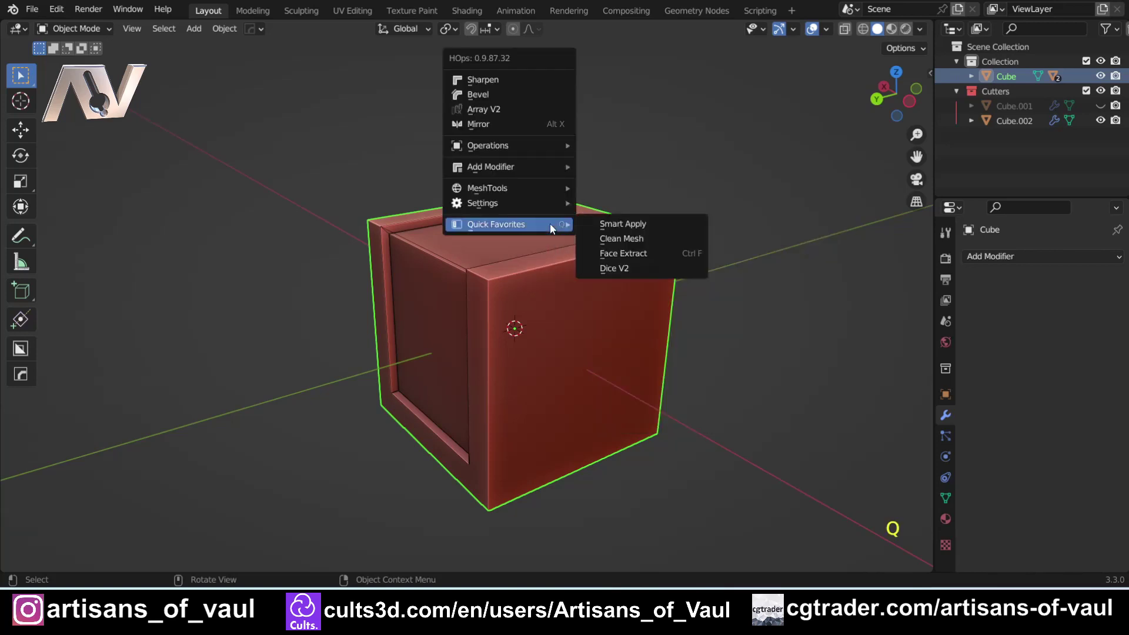
pyautogui.rightClick(625, 269)
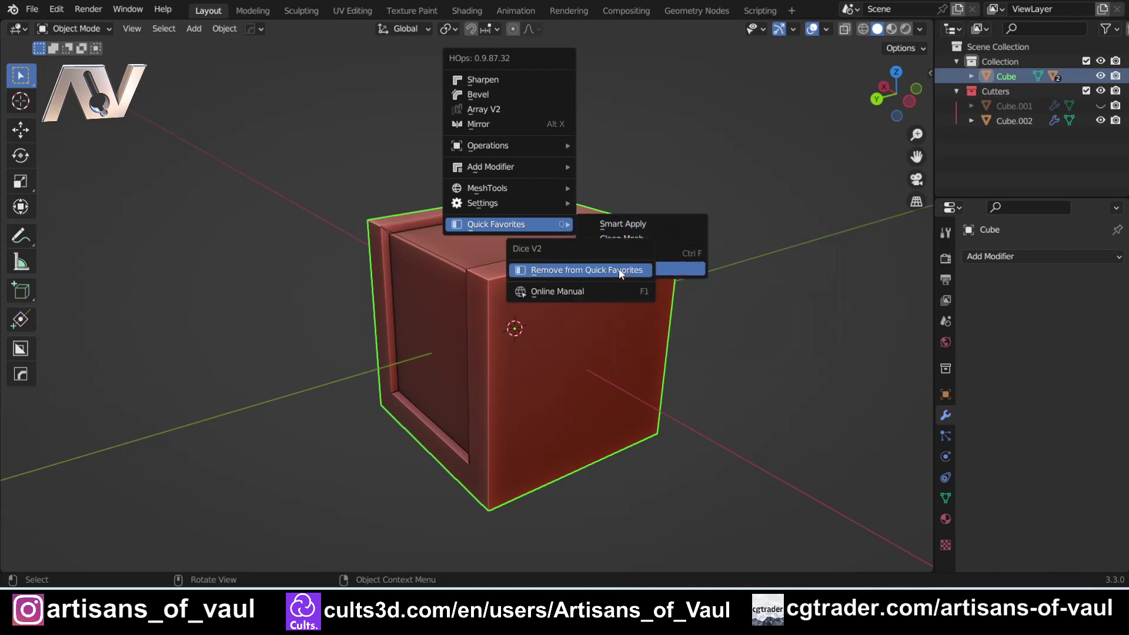
pyautogui.click(621, 271)
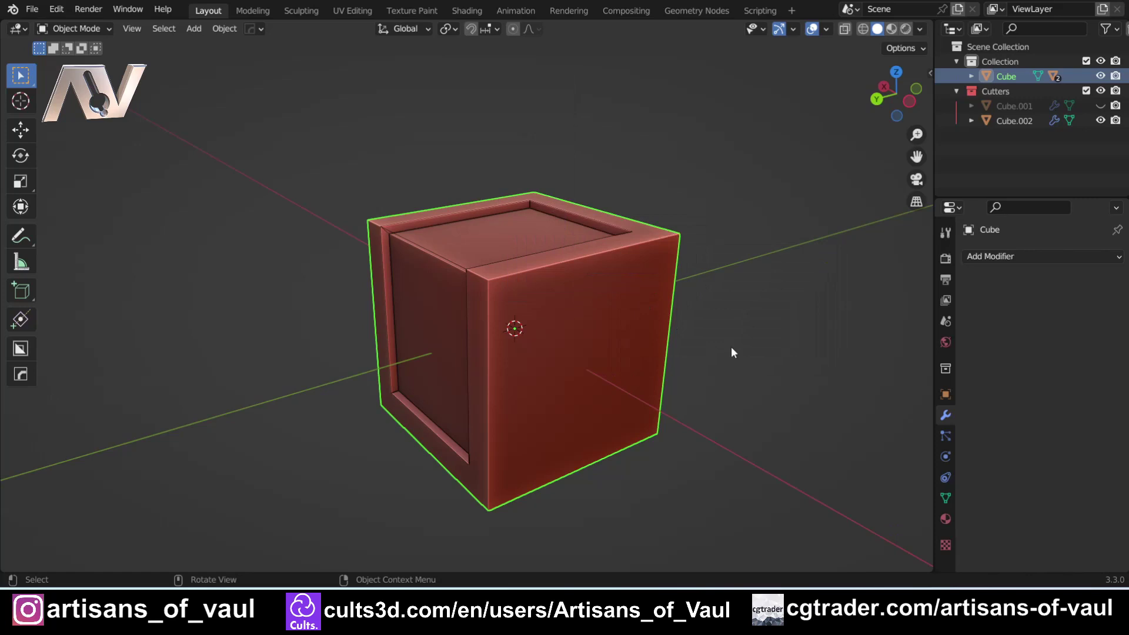